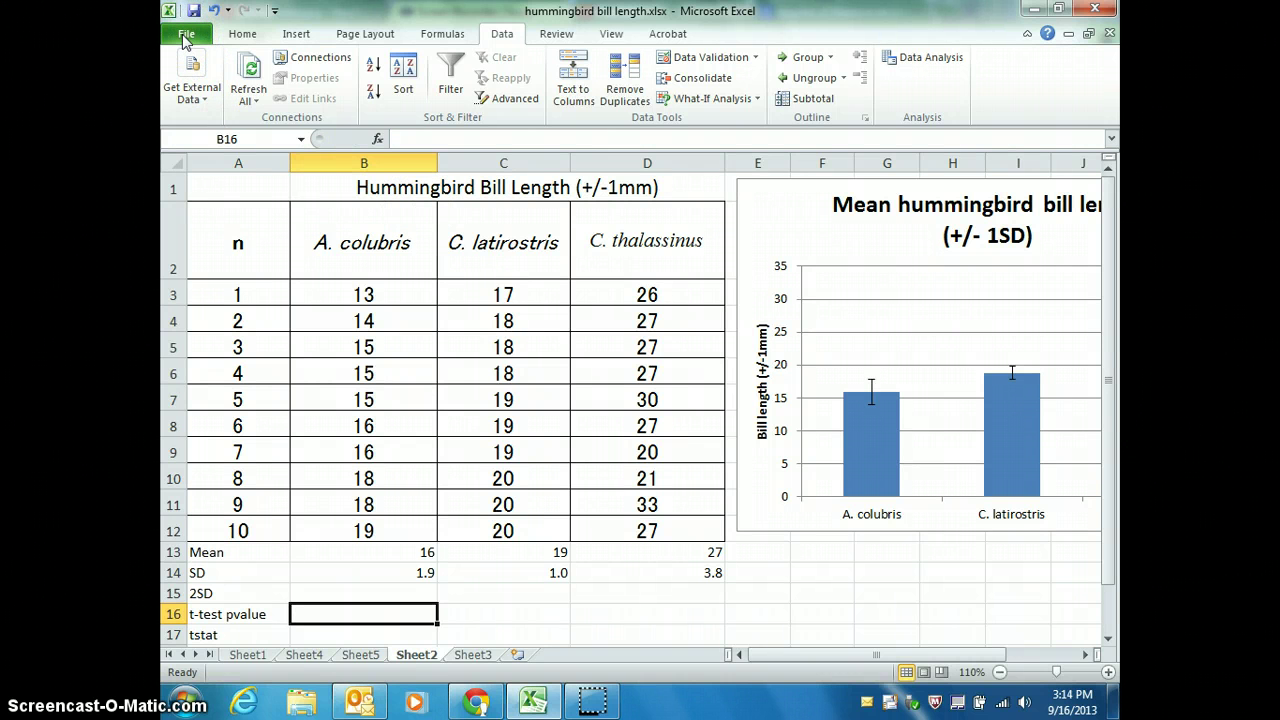
Step: Enable the Analysis ToolPak Excel add-in through the program's add-in options
left_click(184, 37)
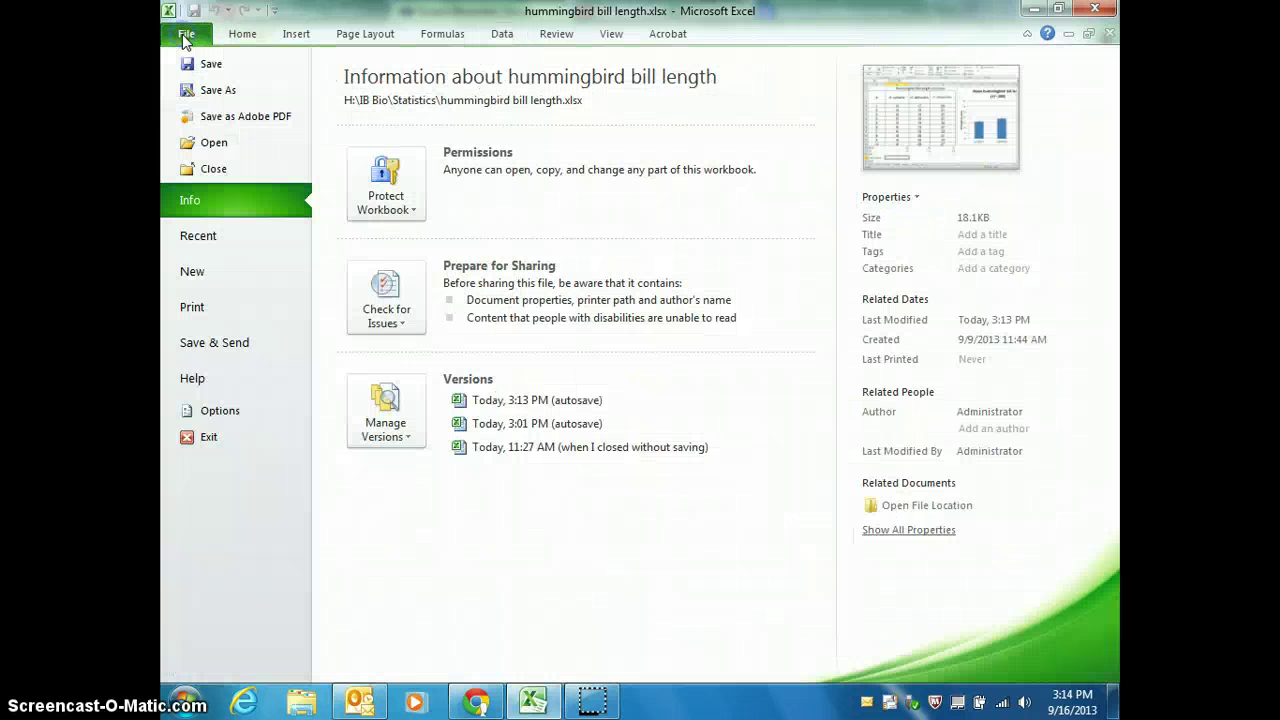
left_click(221, 414)
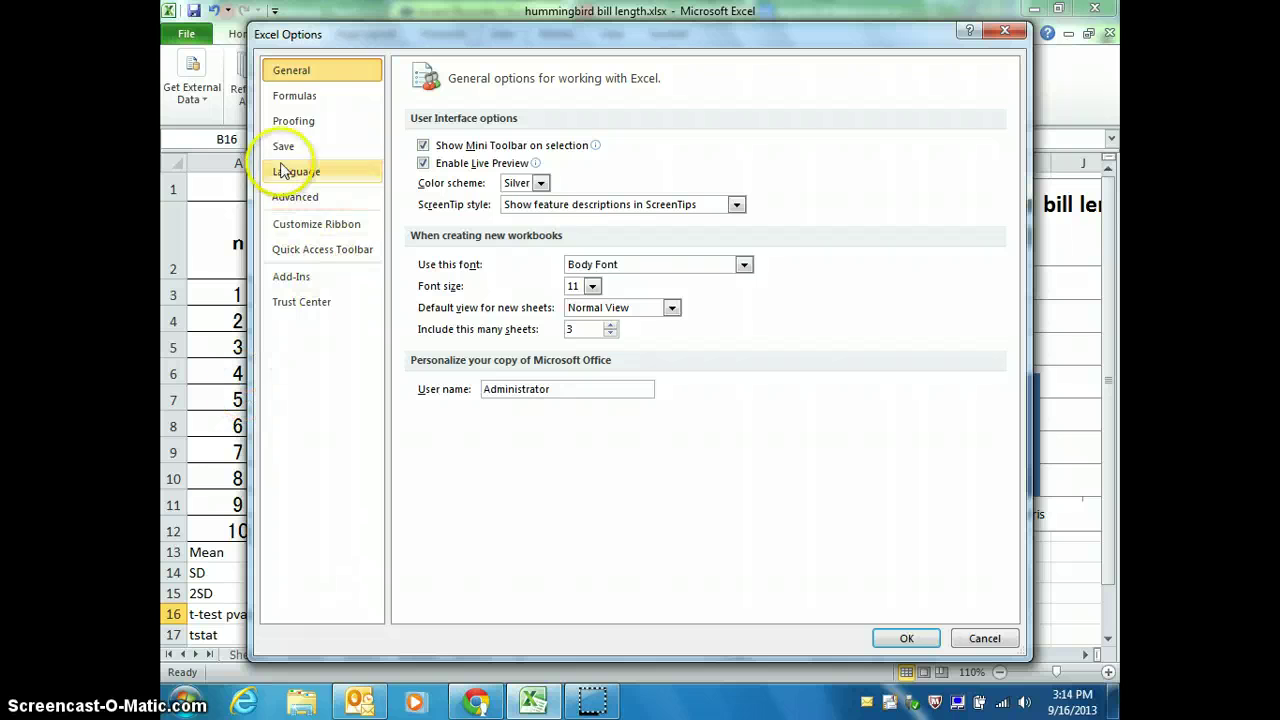
left_click(311, 278)
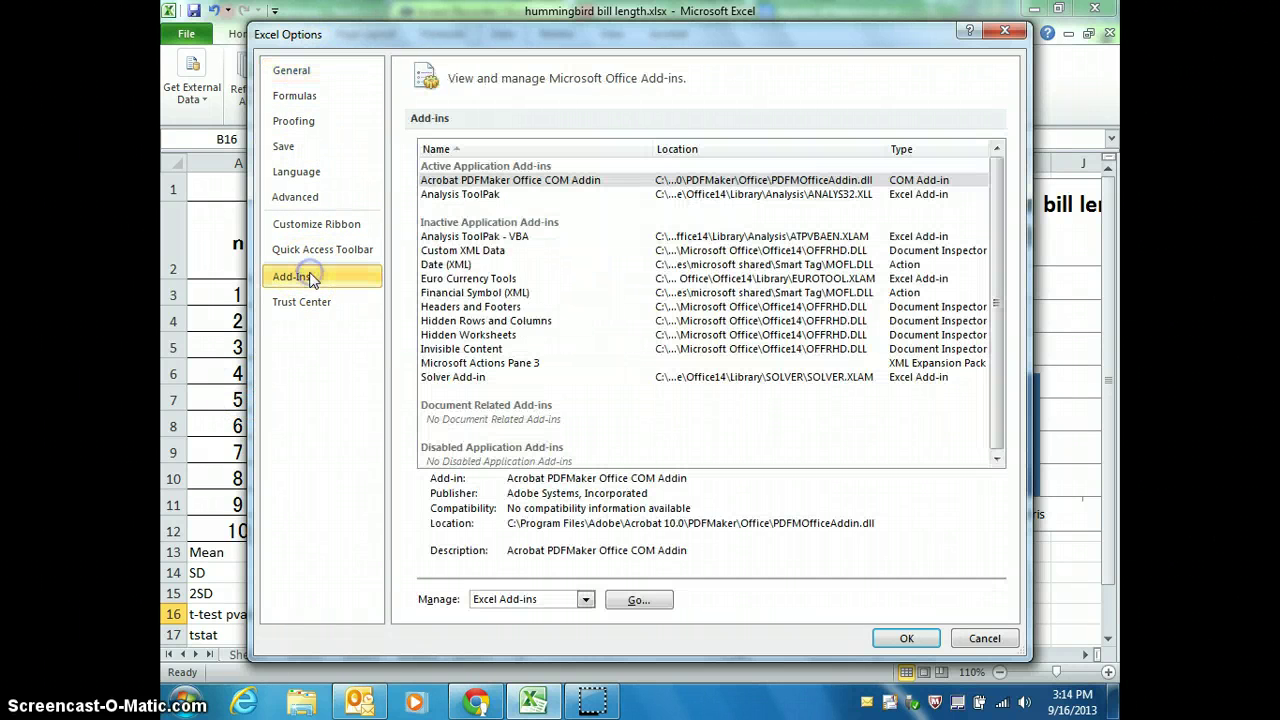
left_click(509, 198)
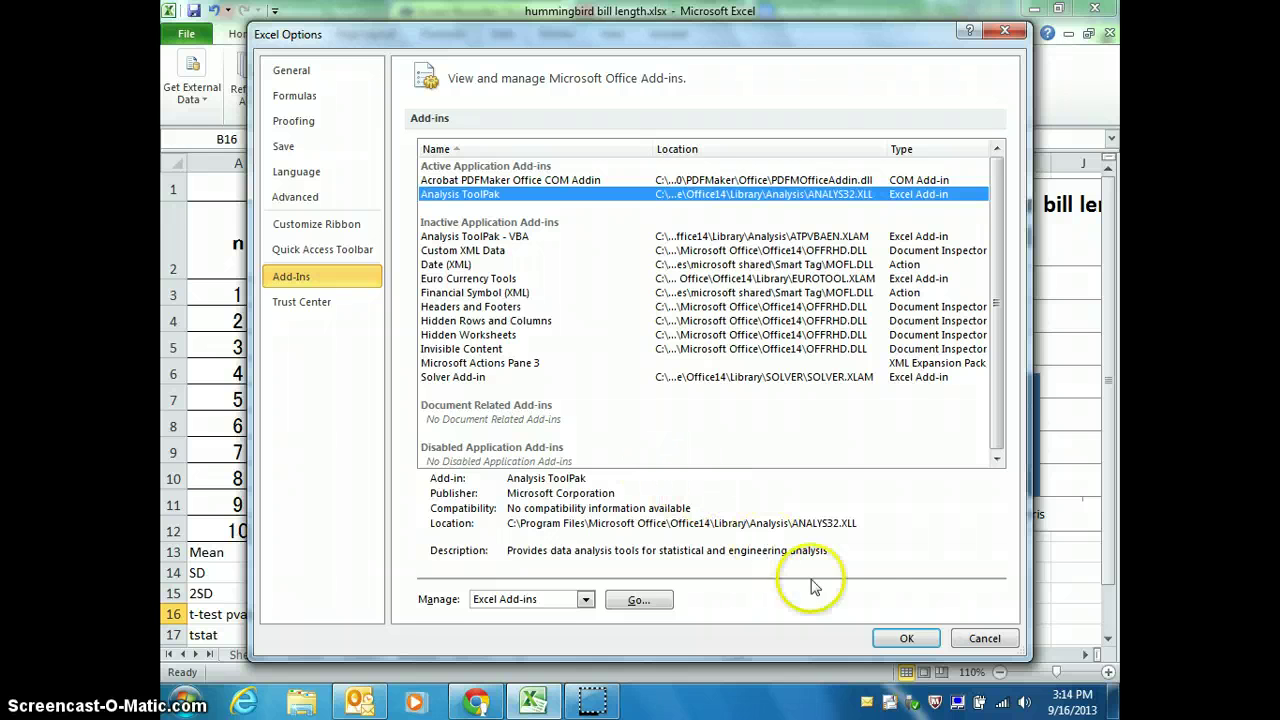
left_click(906, 642)
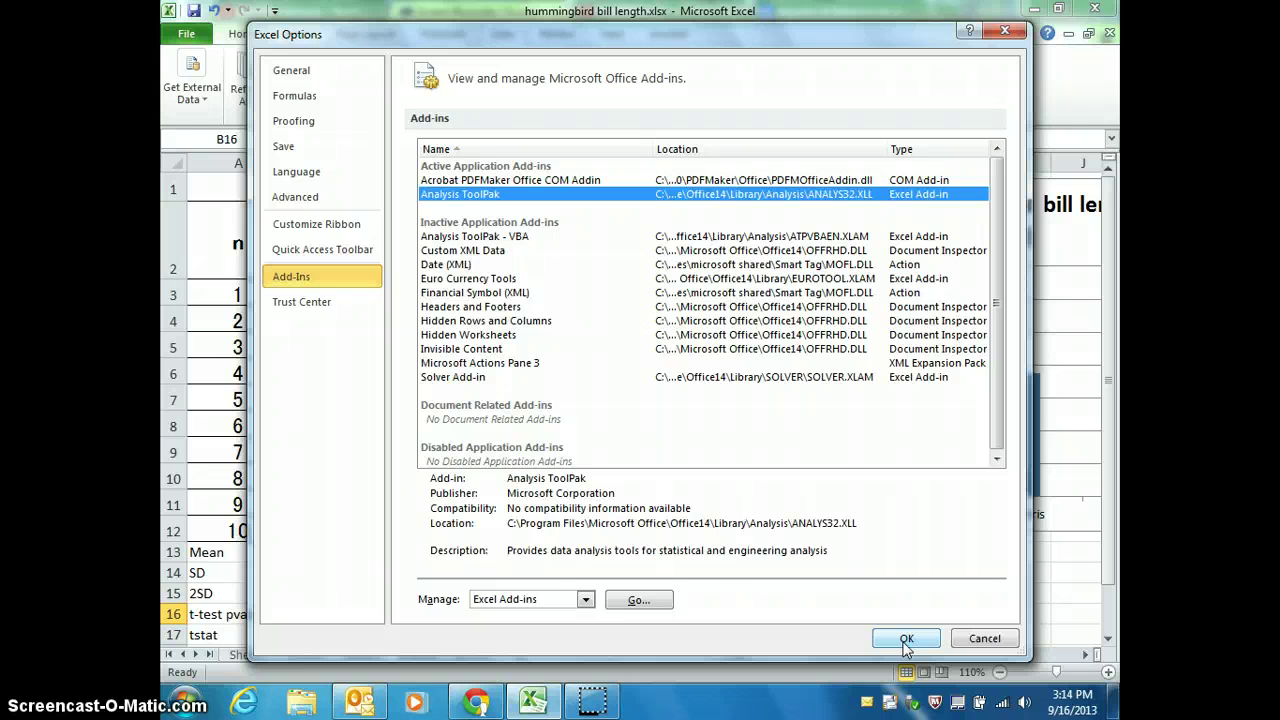
left_click(630, 600)
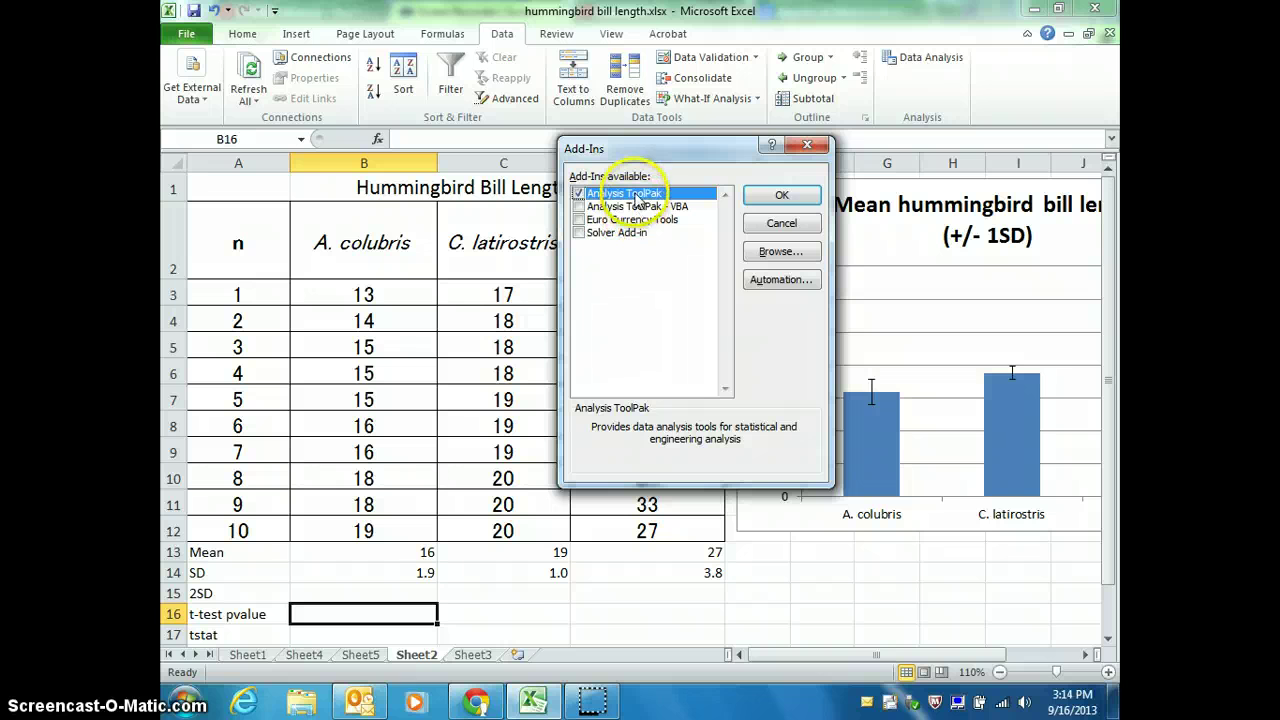
left_click(779, 195)
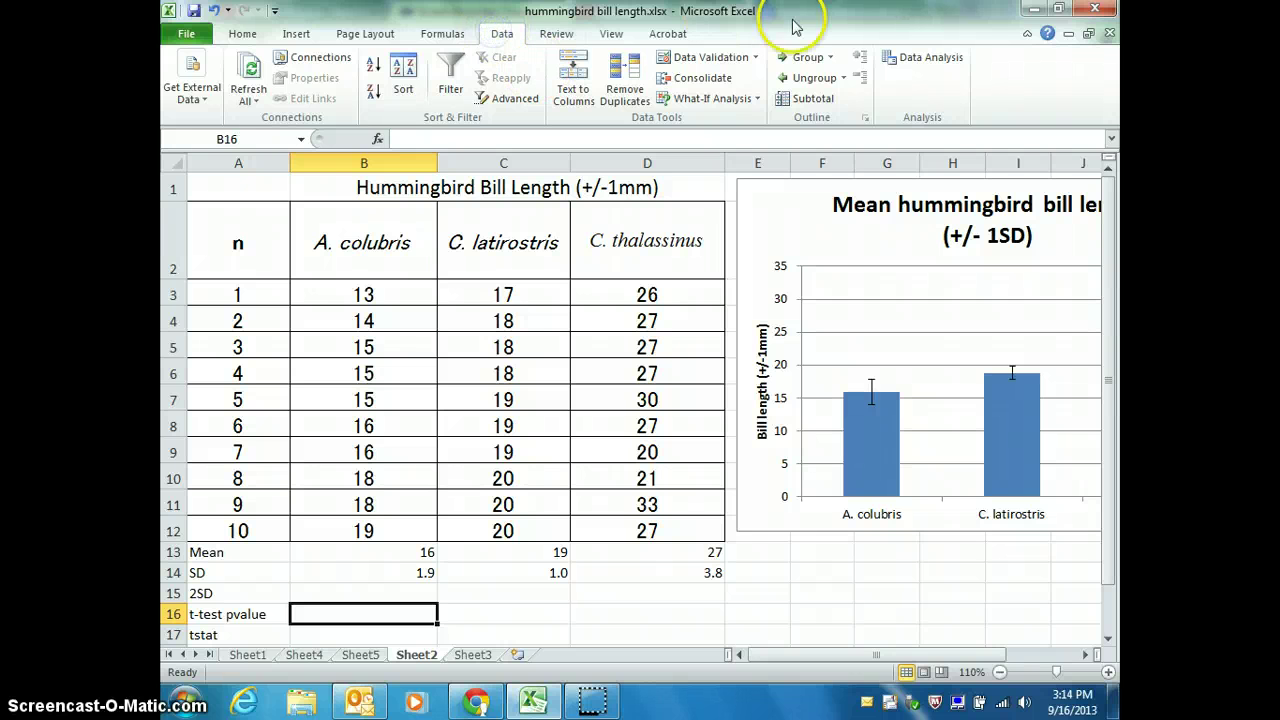
Step: Run a t-Test: Two-Sample Assuming Equal Variances on B3:B12 and C3:C12 to a new worksheet, and autofit column A of the results
left_click(930, 60)
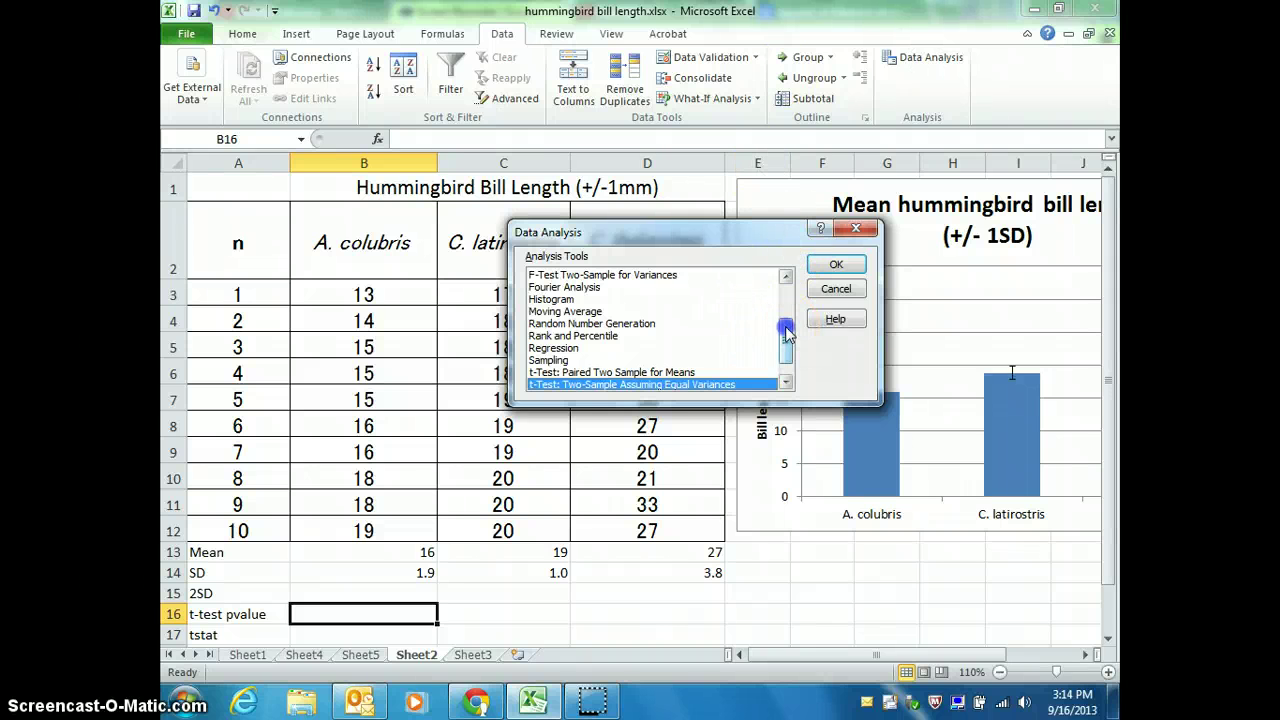
scroll(786, 340, "down", 1)
left_click_drag(786, 340, 787, 376)
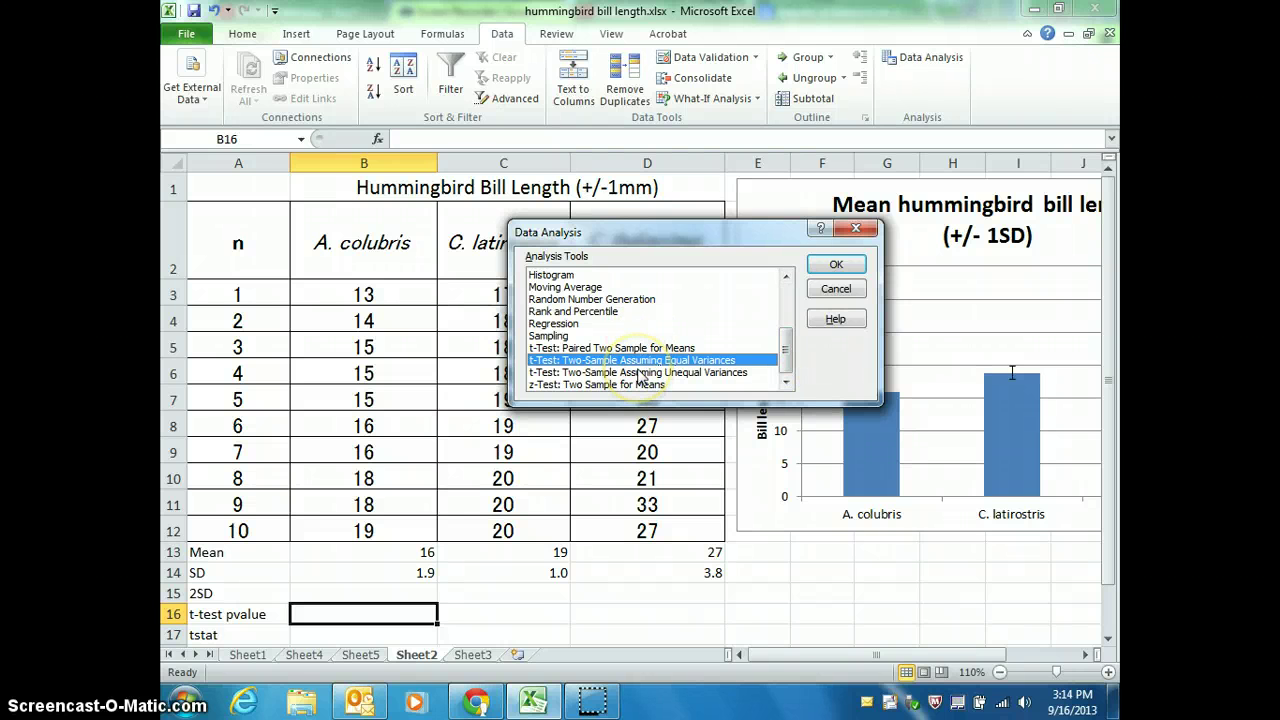
left_click(637, 366)
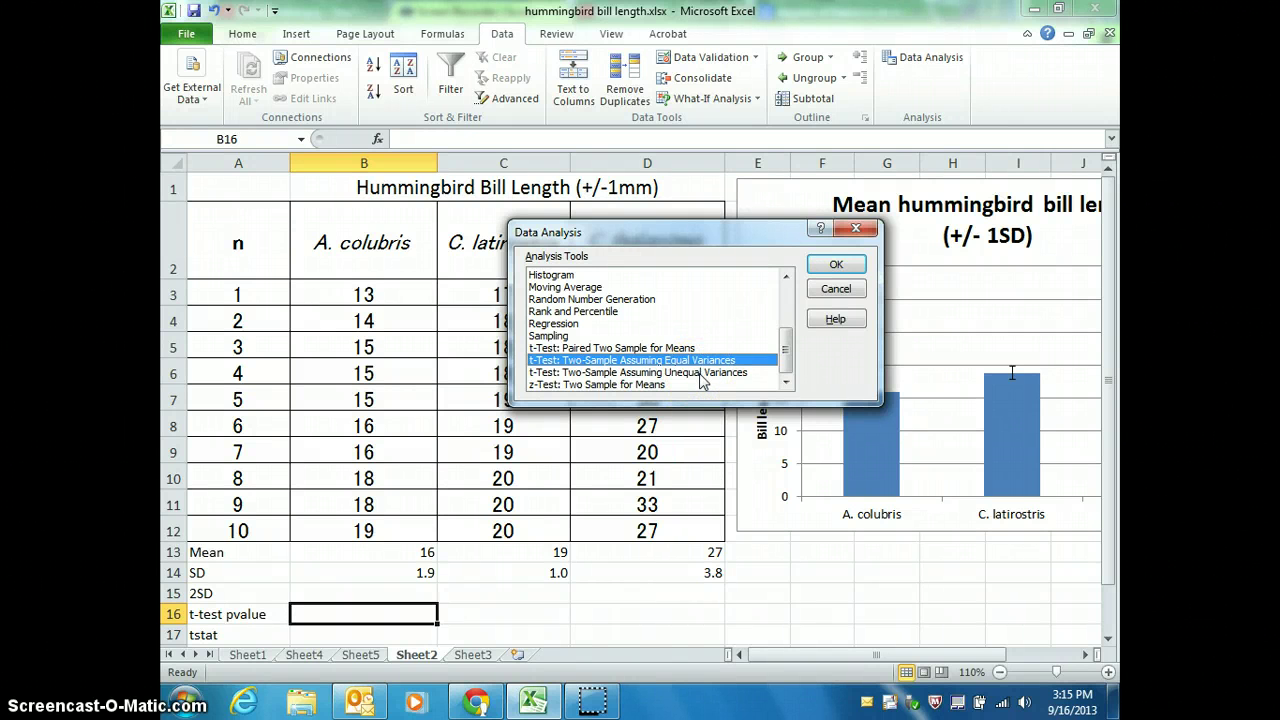
left_click(836, 265)
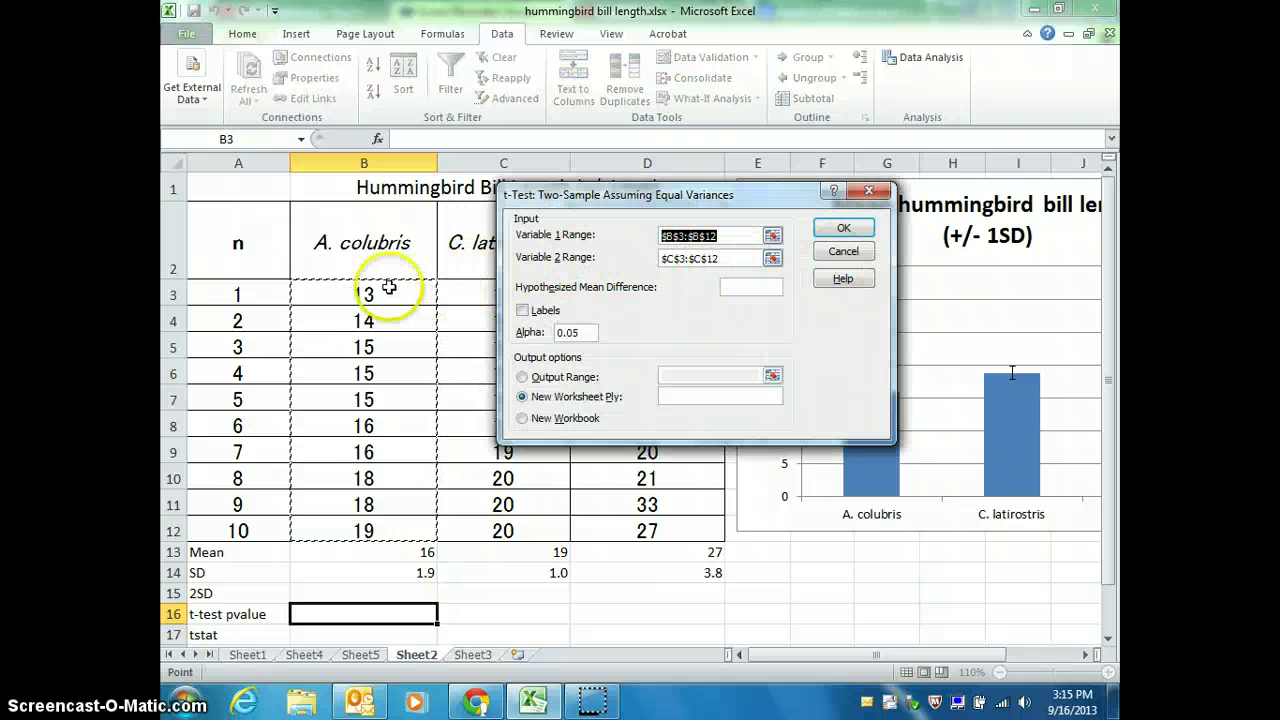
left_click_drag(354, 290, 420, 520)
left_click(735, 260)
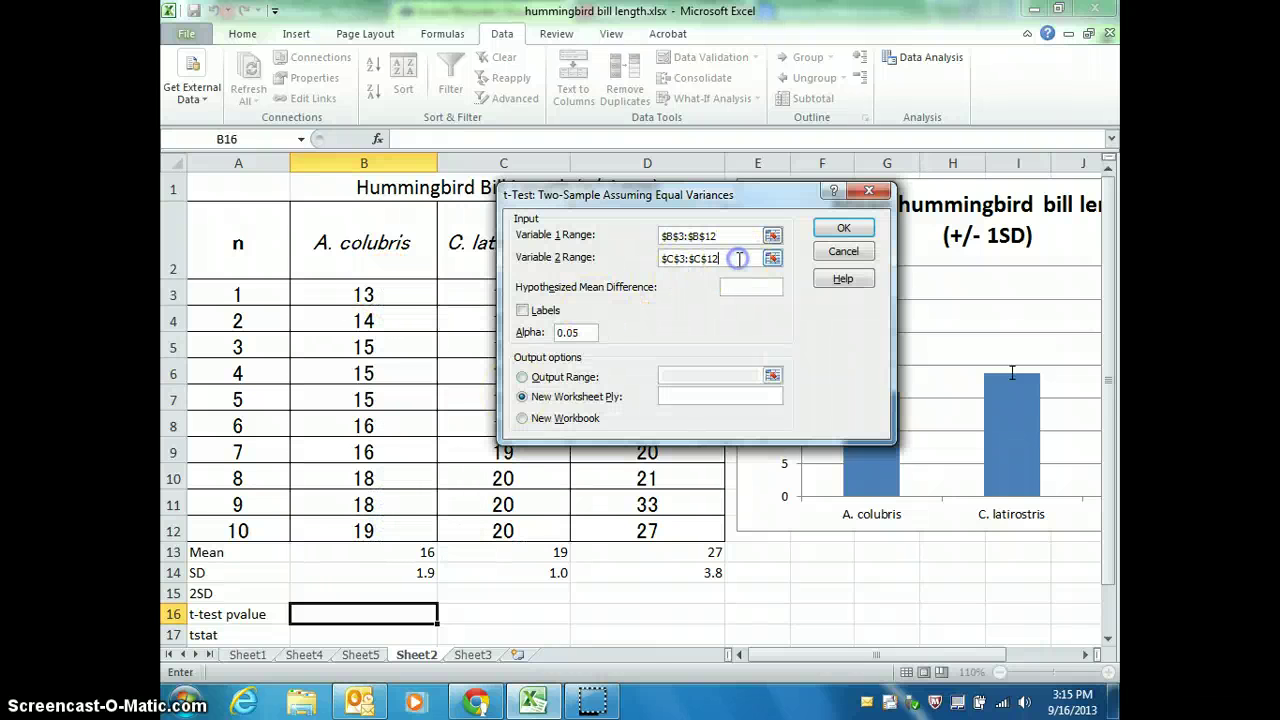
left_click_drag(458, 296, 463, 534)
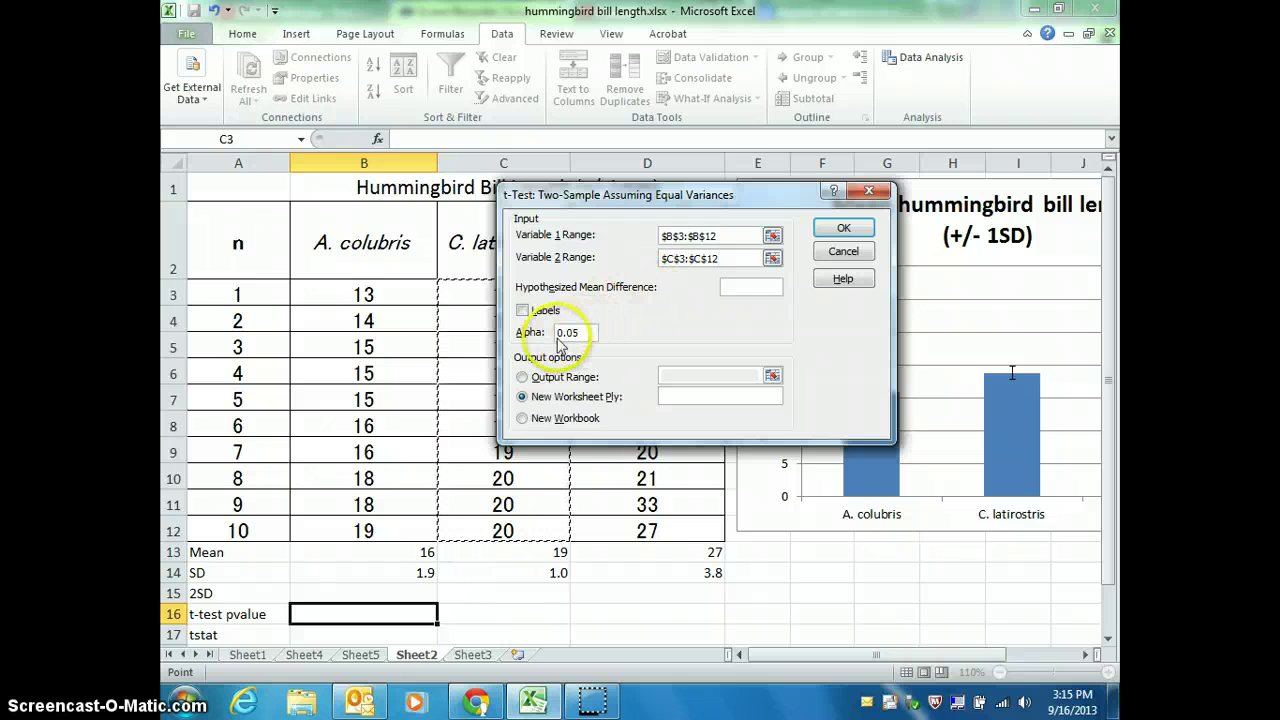
left_click(845, 232)
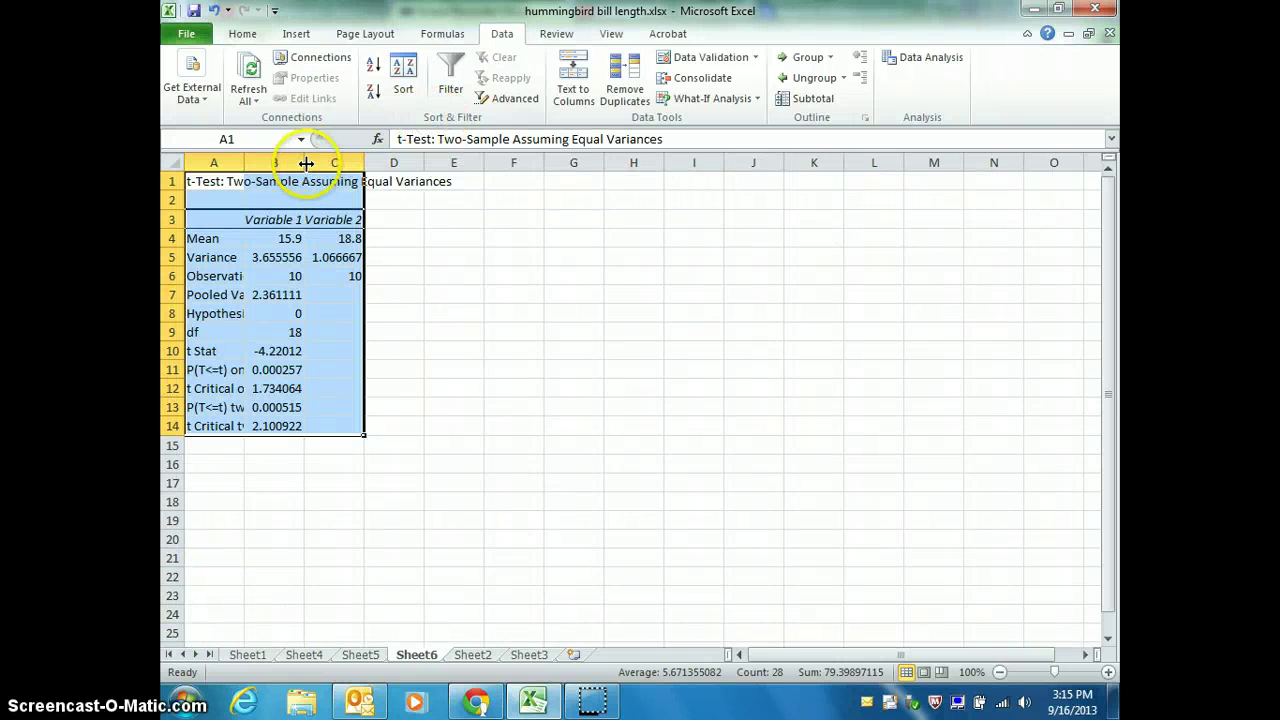
left_click_drag(244, 164, 244, 164)
double_click(244, 164)
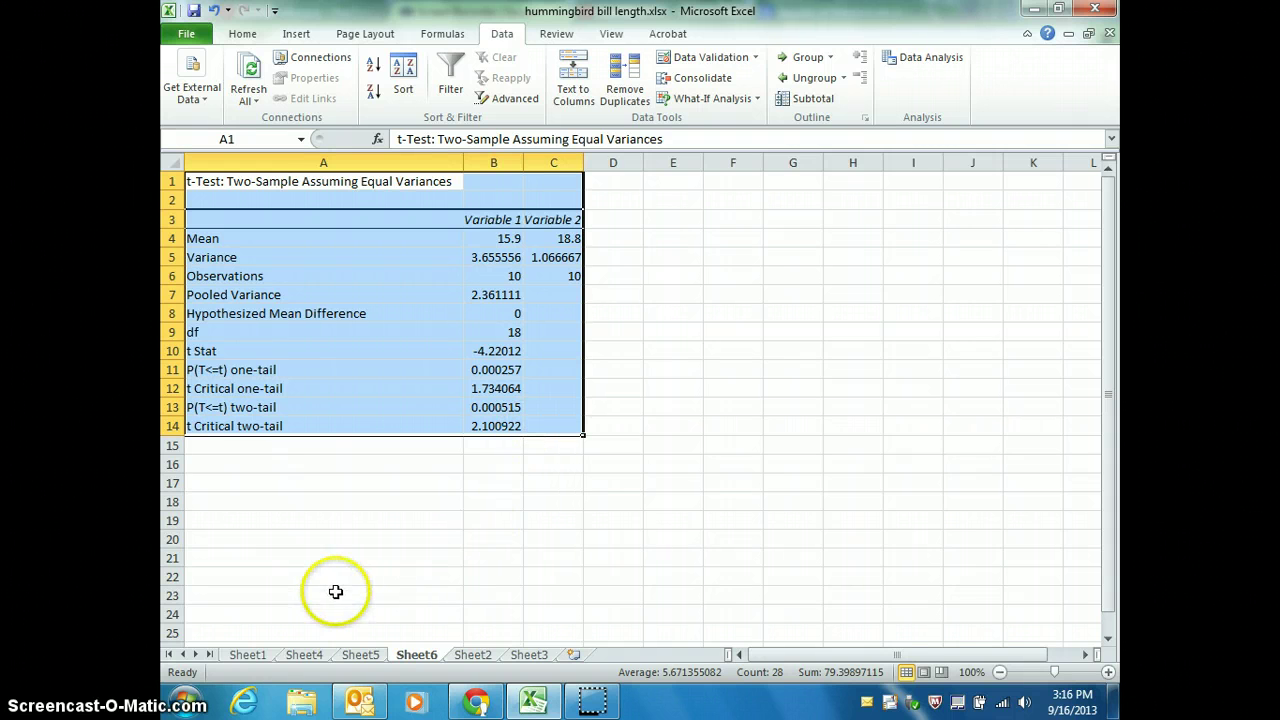
Step: Look up the two-tail p-value on Sheet6 and enter .0005 as the t-test pvalue in cell B16 of Sheet2
left_click(350, 654)
left_click(298, 658)
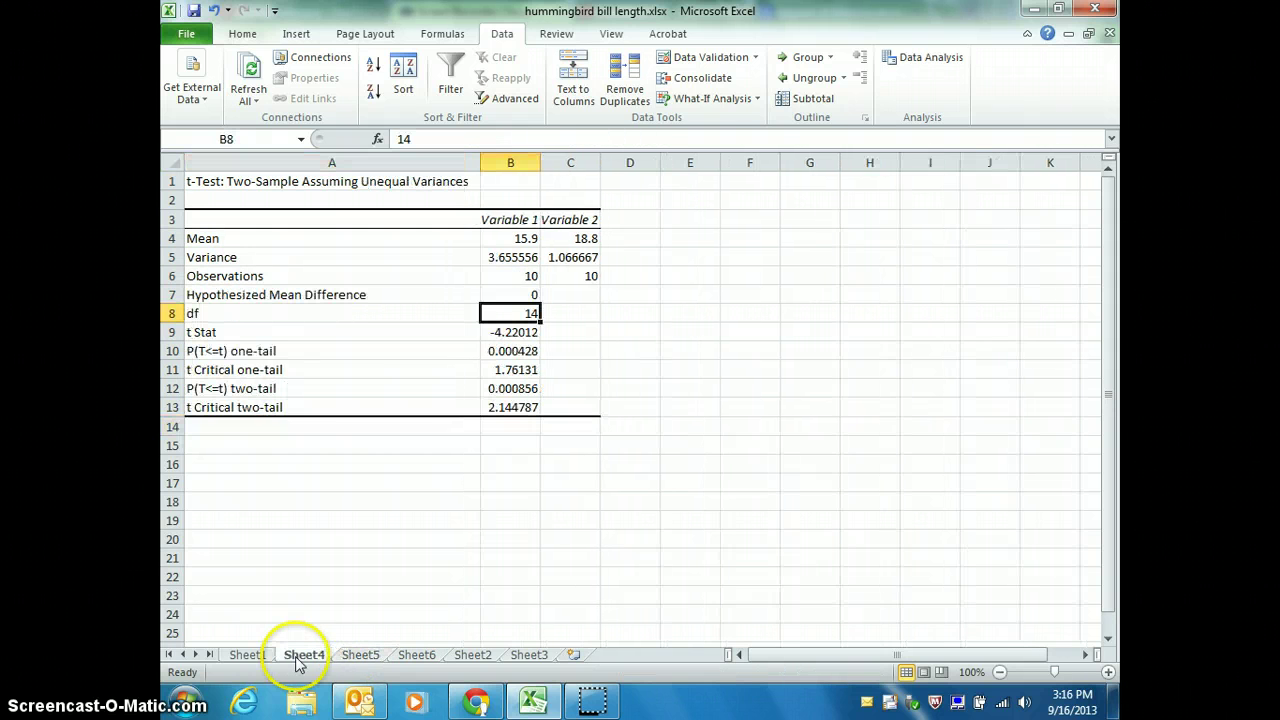
left_click(416, 654)
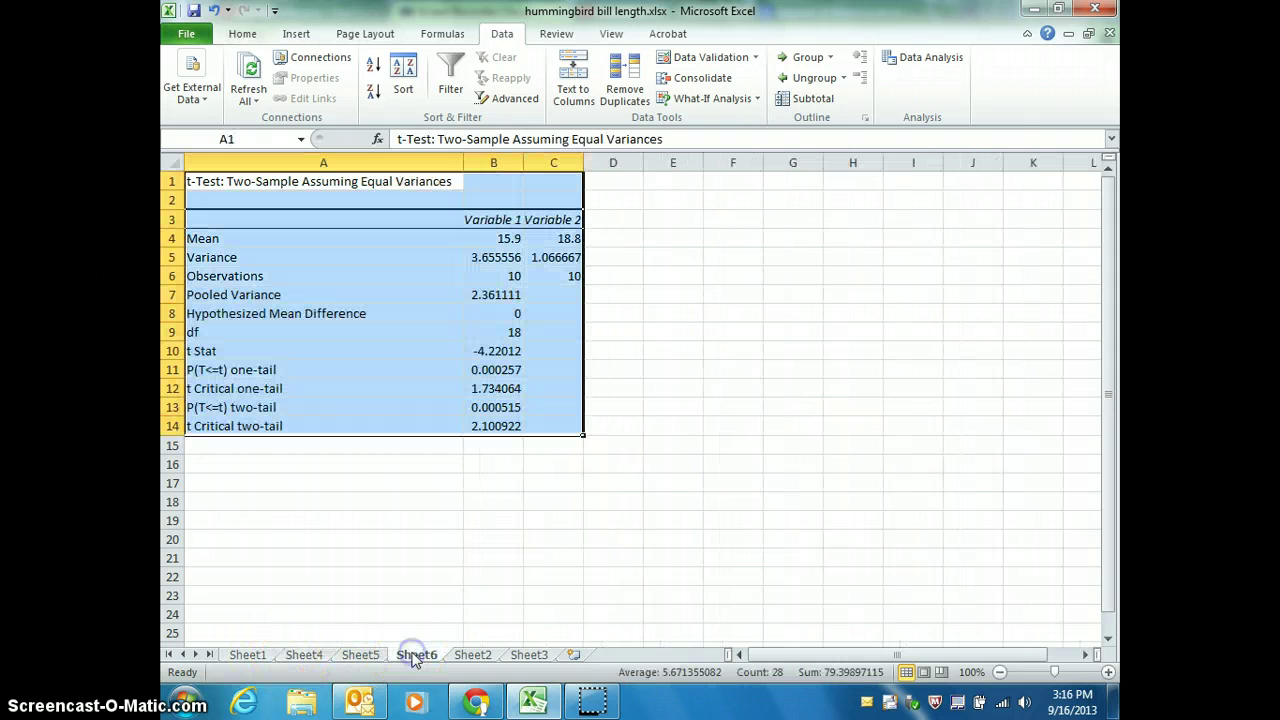
left_click(470, 655)
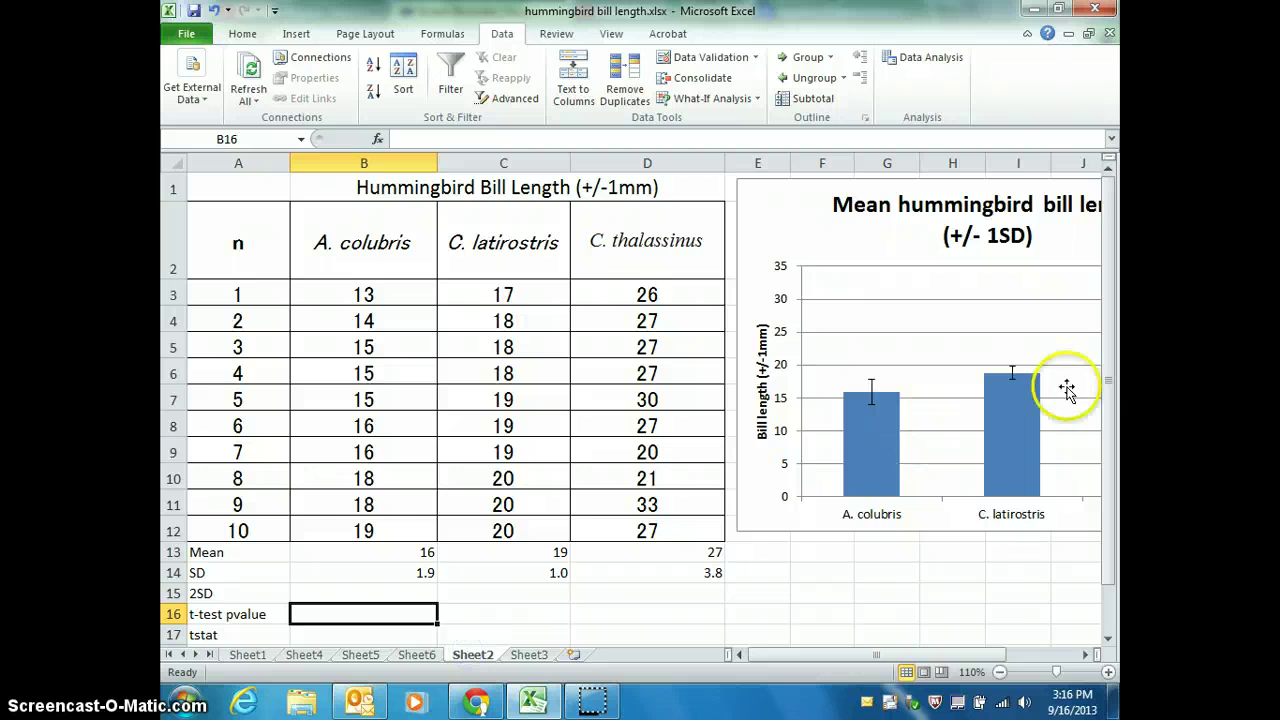
left_click_drag(1110, 315, 1110, 335)
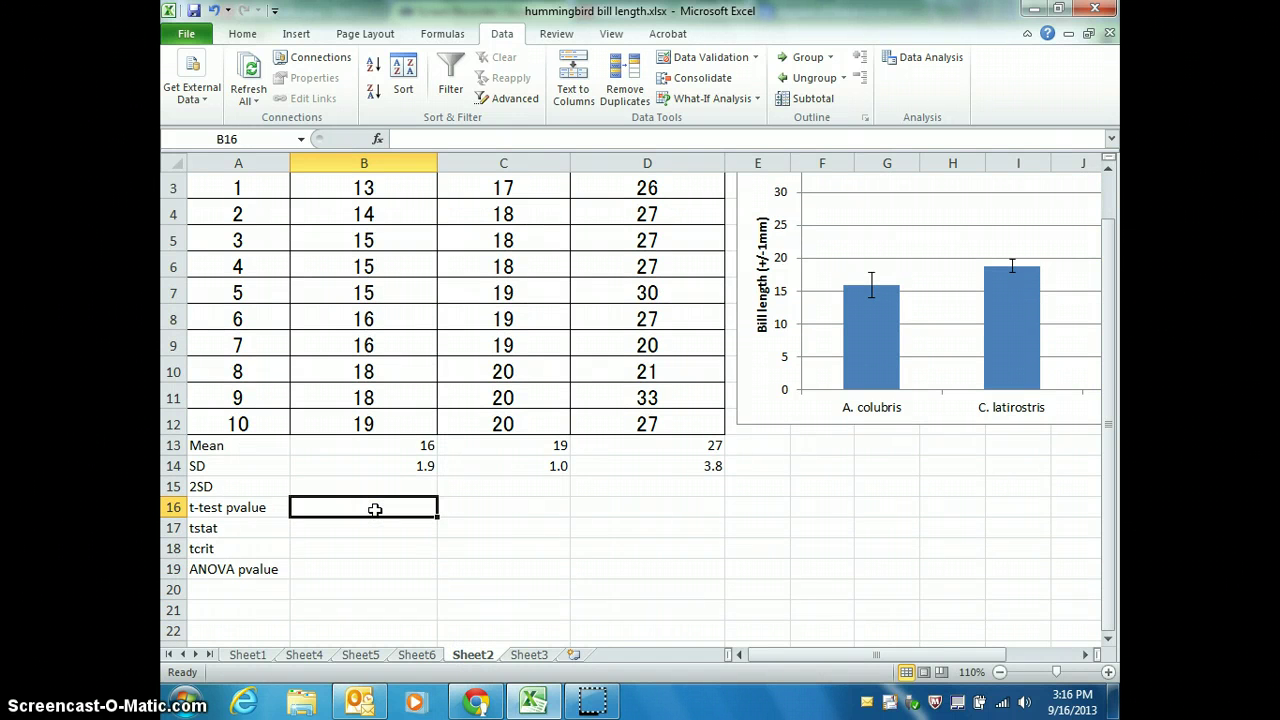
left_click(417, 655)
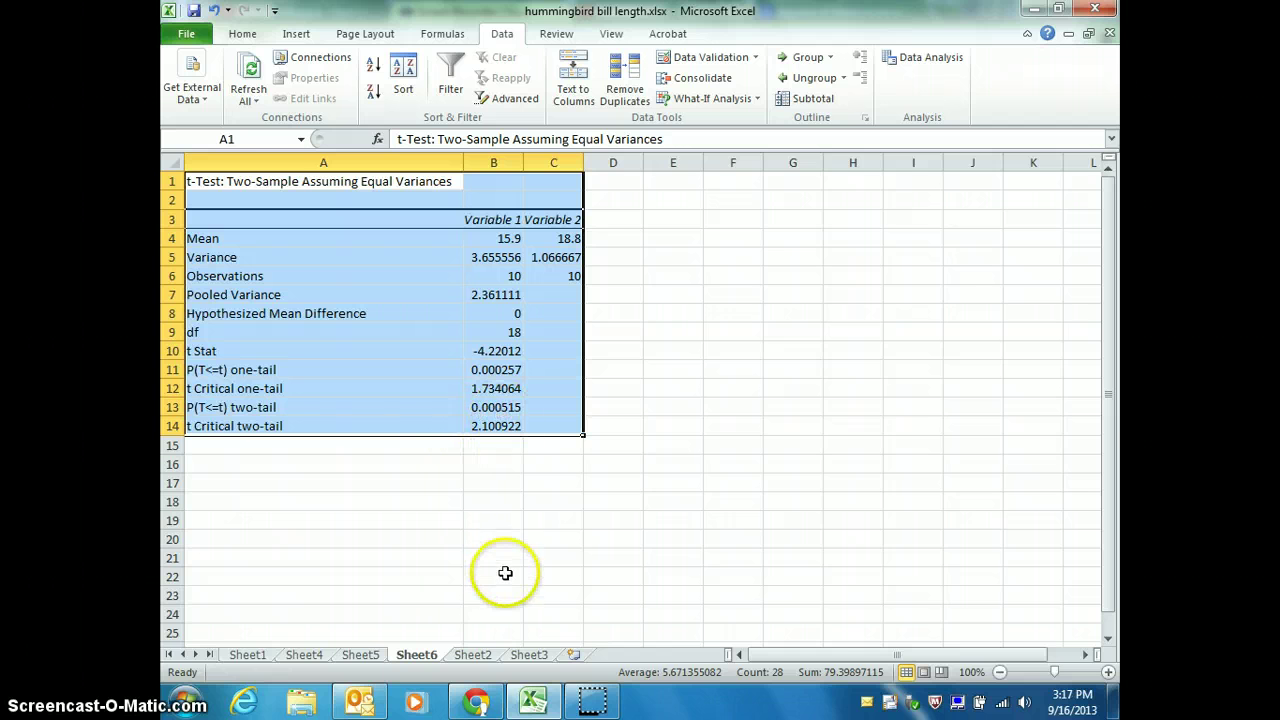
left_click(472, 654)
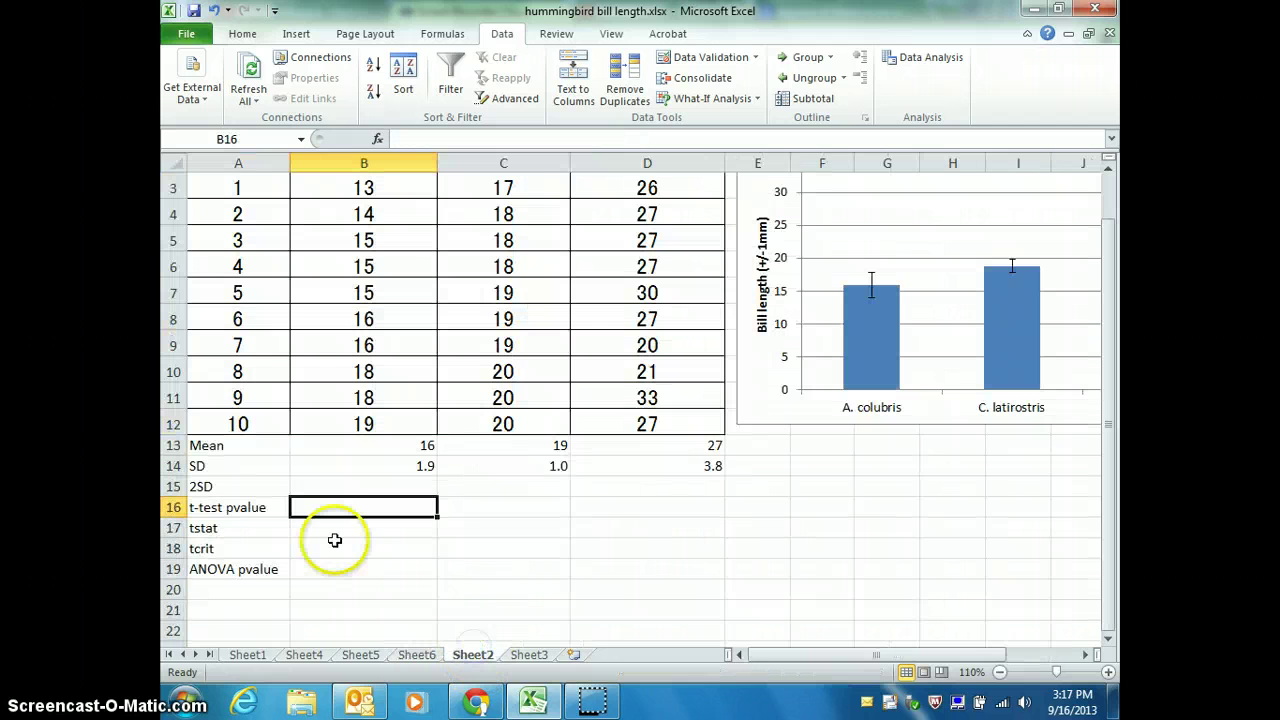
type(".")
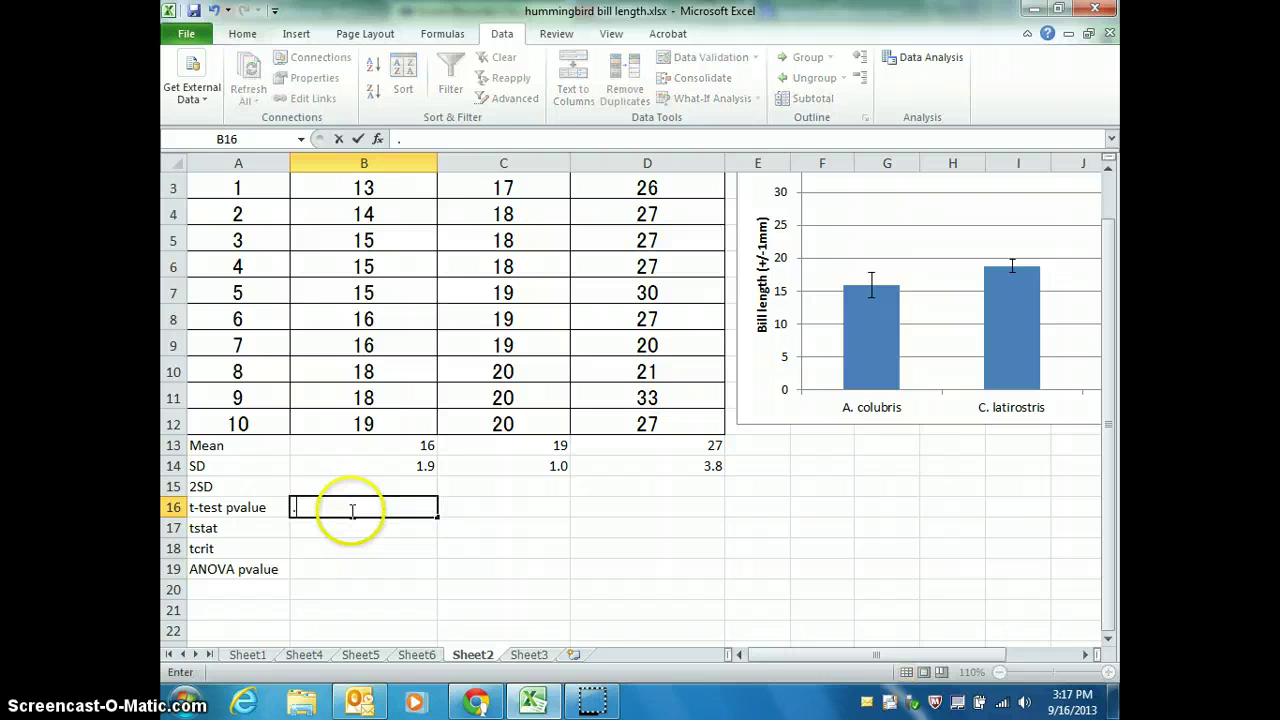
type("0005")
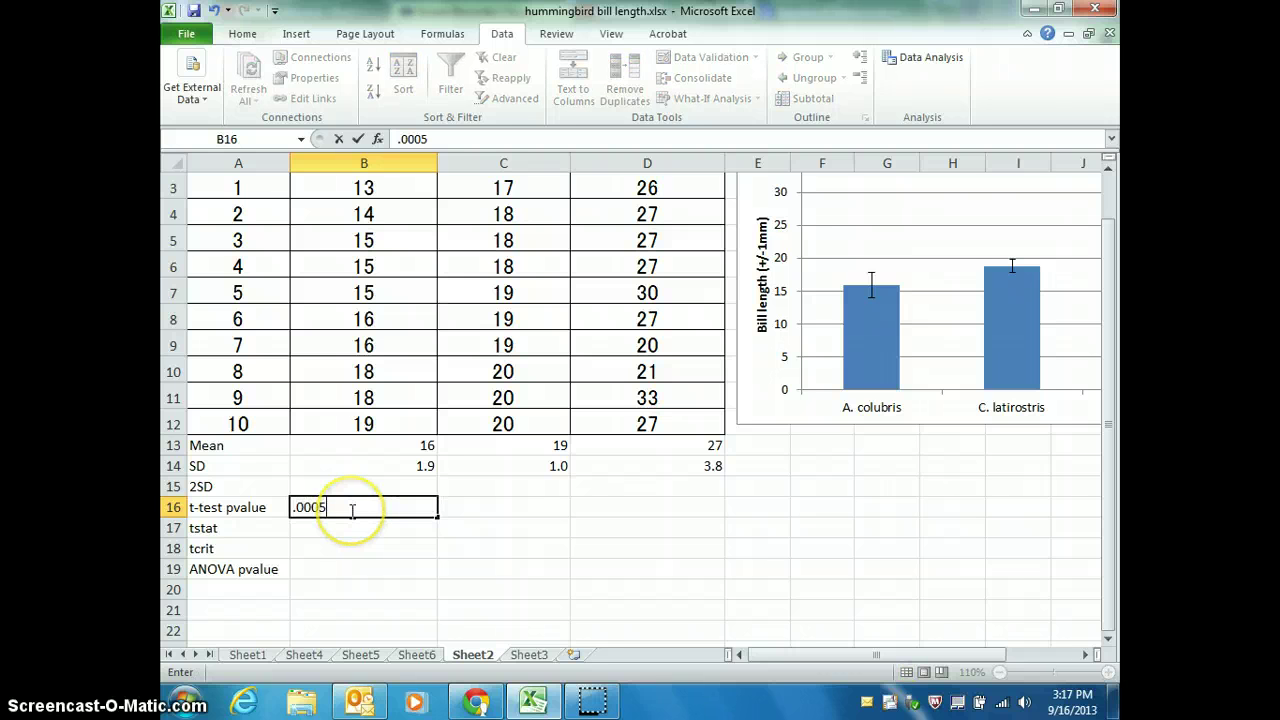
key("Return")
Step: Enter 4.22 as the tstat in B17 and the two-tail critical value 2.10 as the tcrit in B18
type("4")
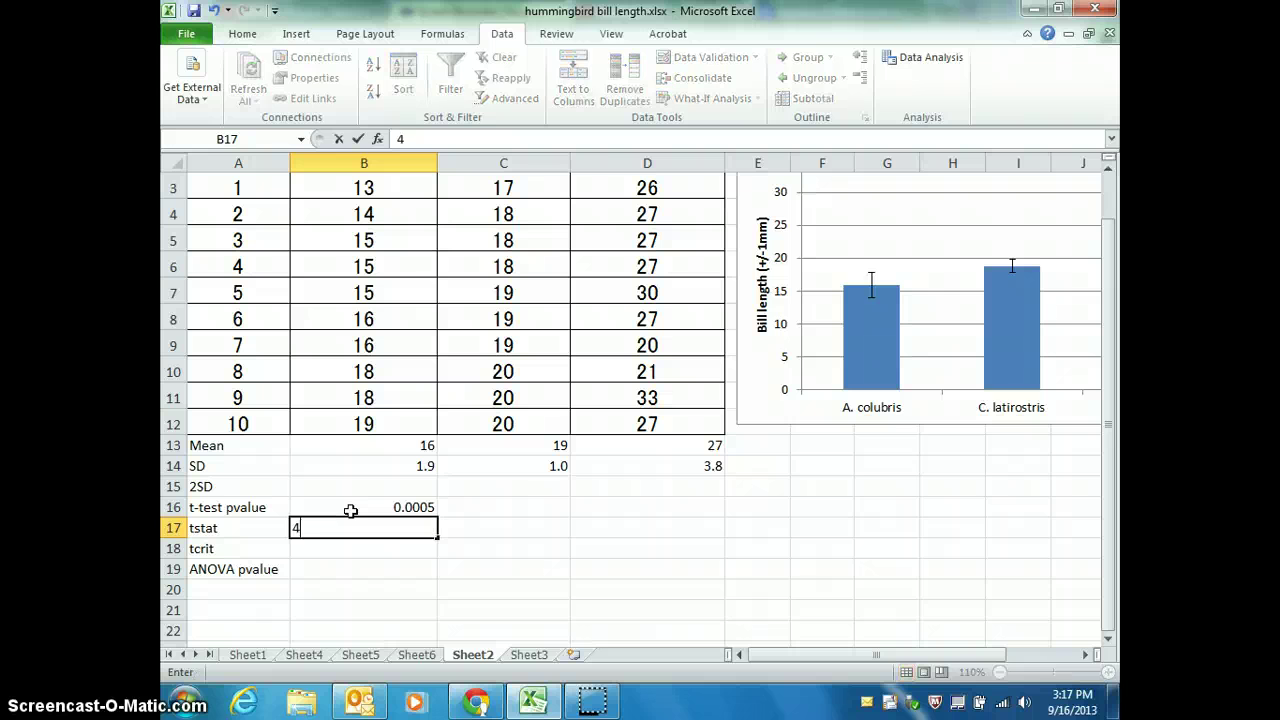
type(".22")
key("Return")
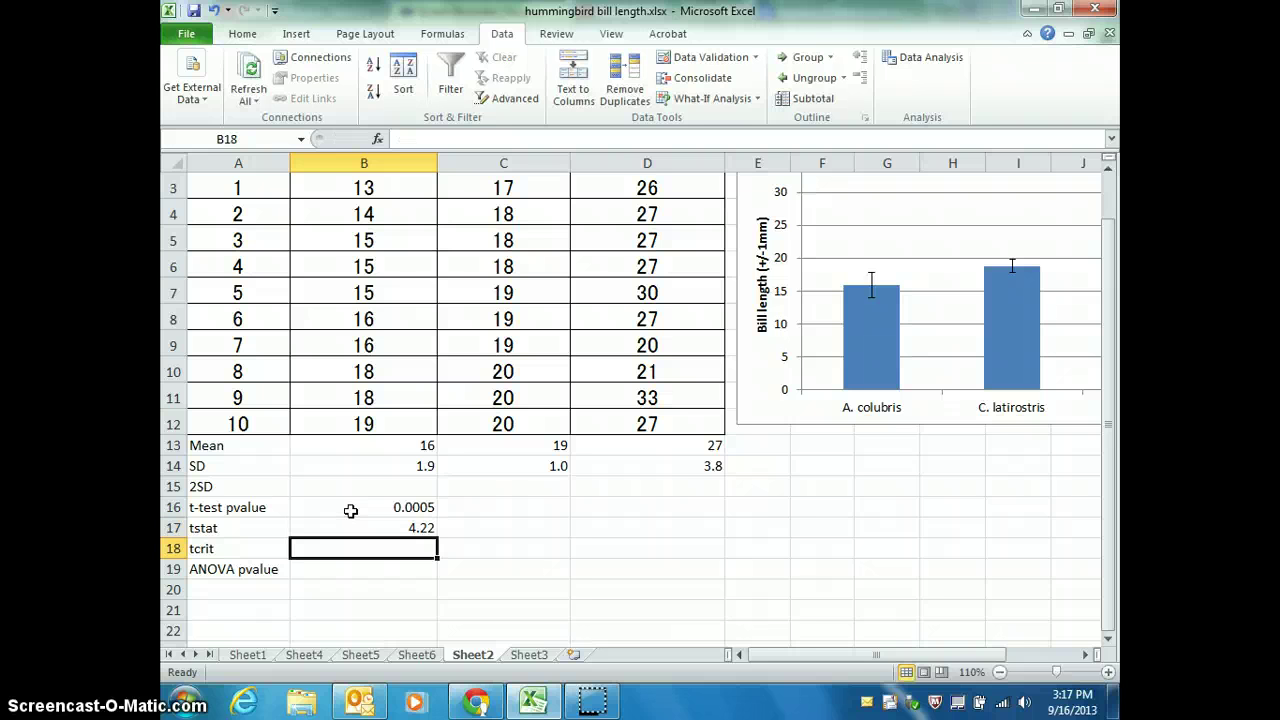
type("2.")
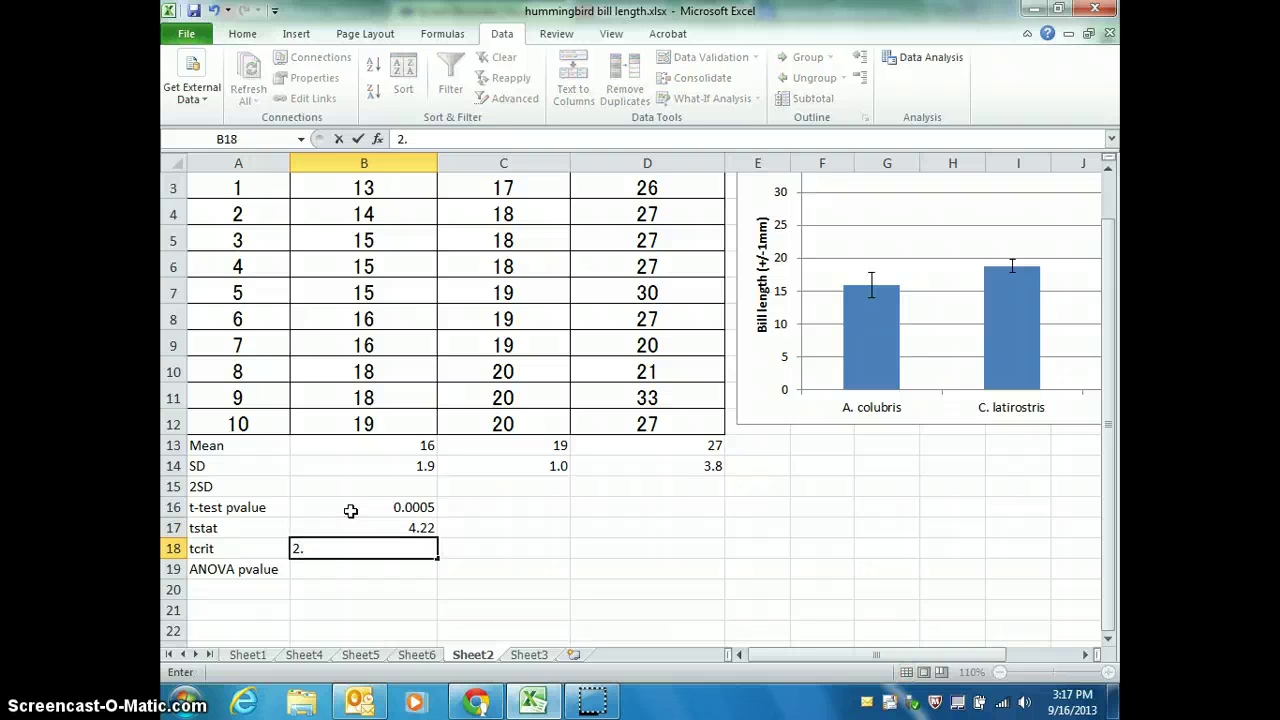
left_click(415, 656)
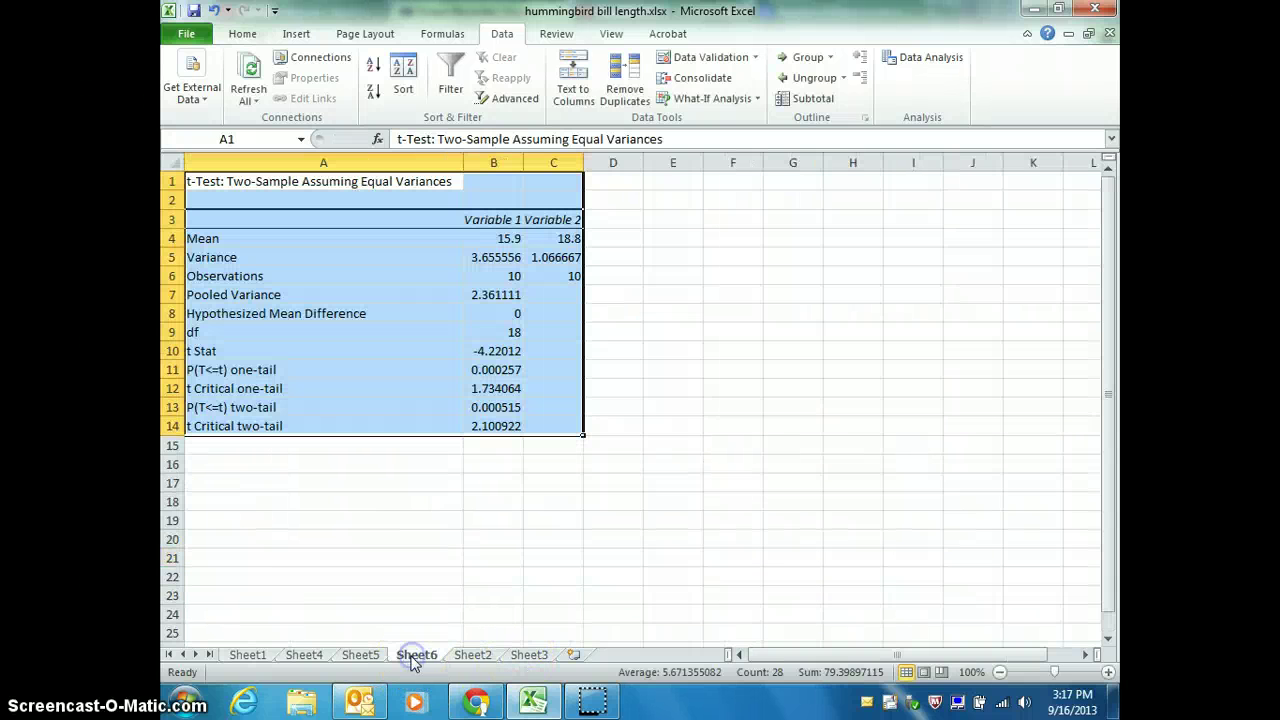
left_click(473, 656)
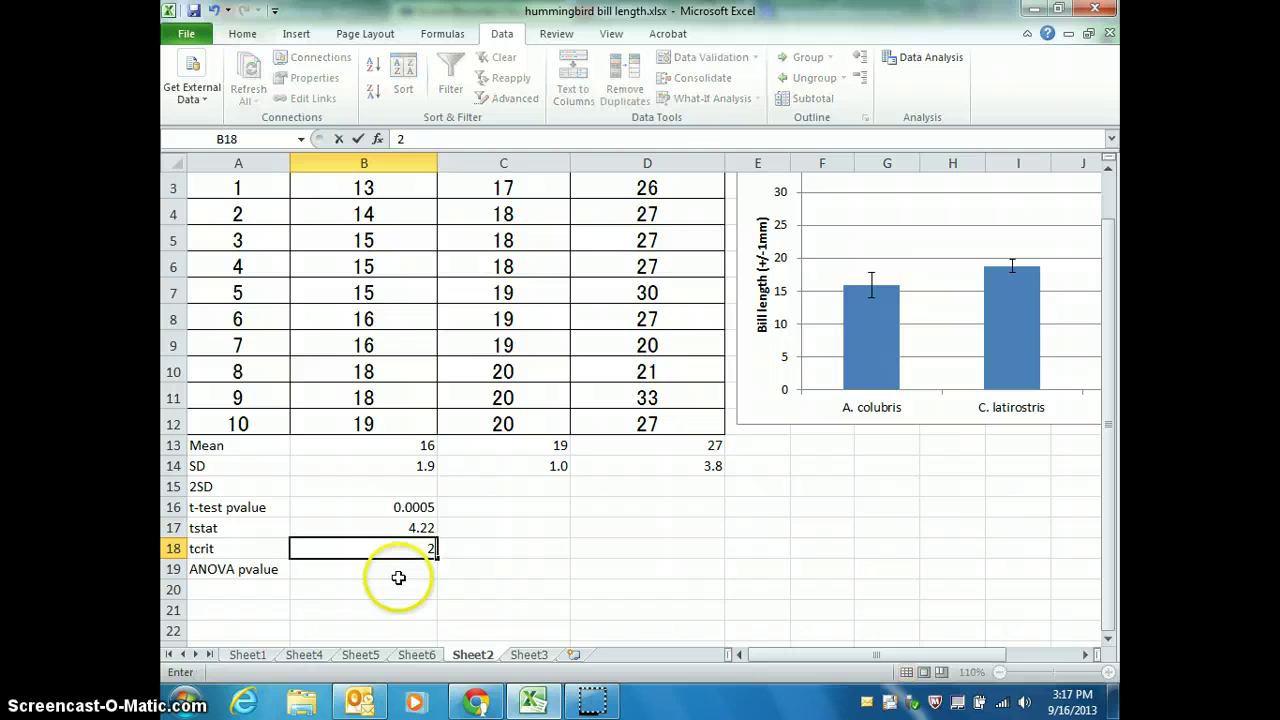
type("2.10")
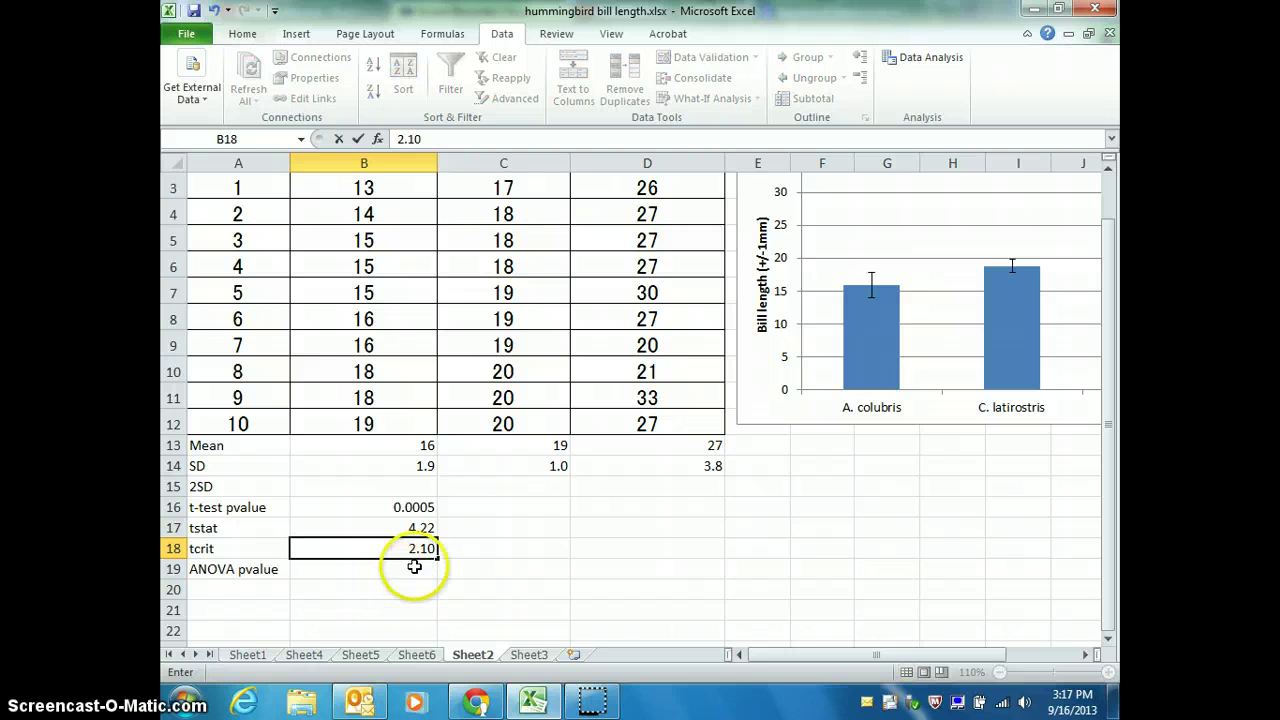
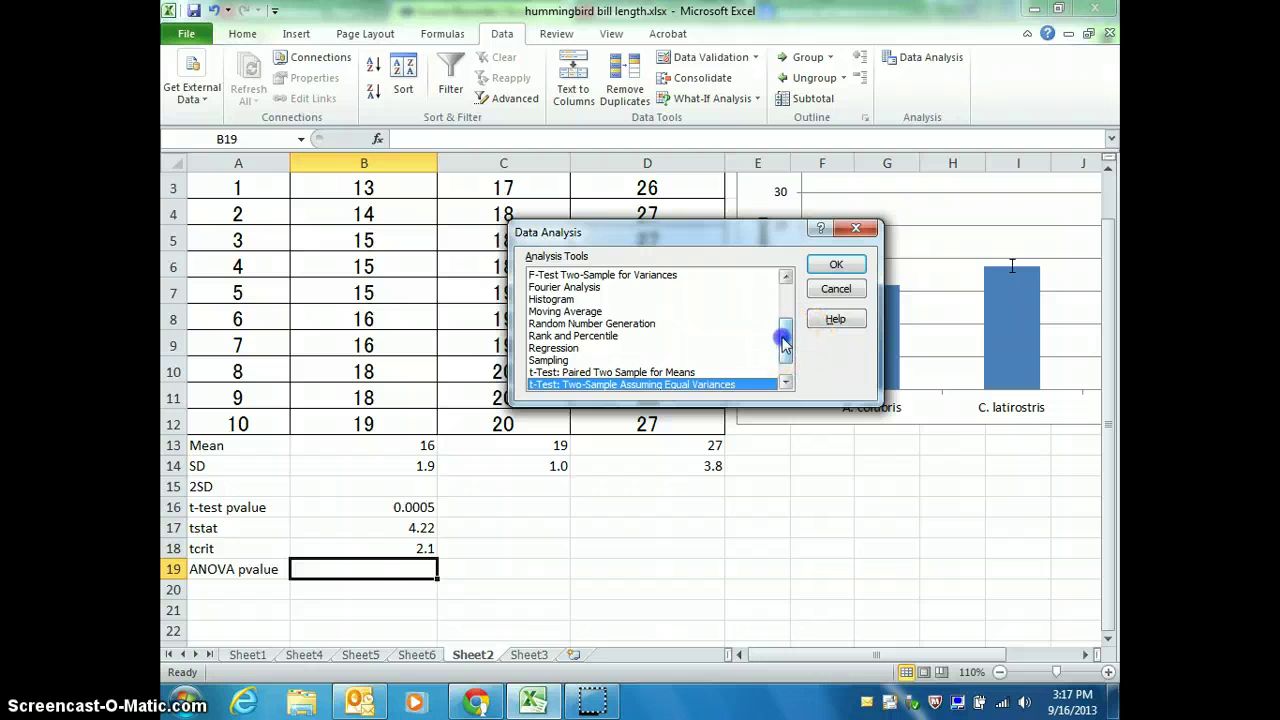
Step: Run an Anova: Single Factor analysis on B3:D12, grouped by columns, with output to a new worksheet
left_click_drag(786, 342, 787, 285)
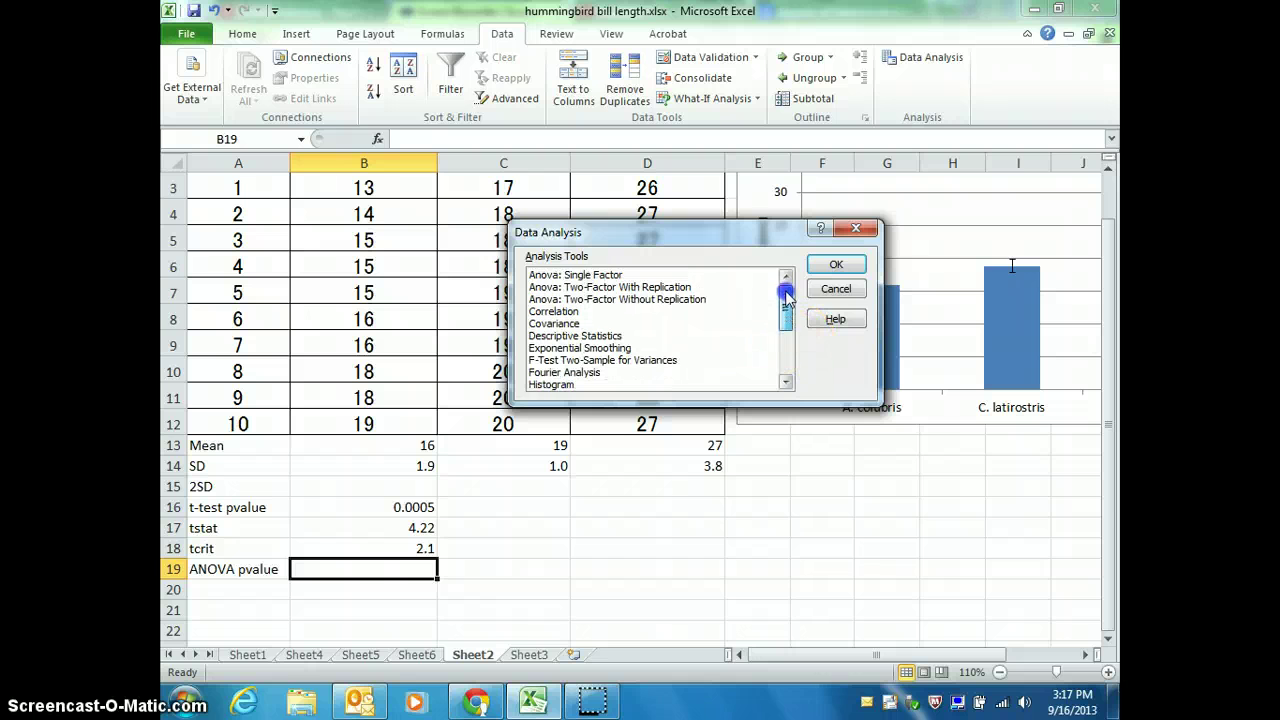
left_click(642, 277)
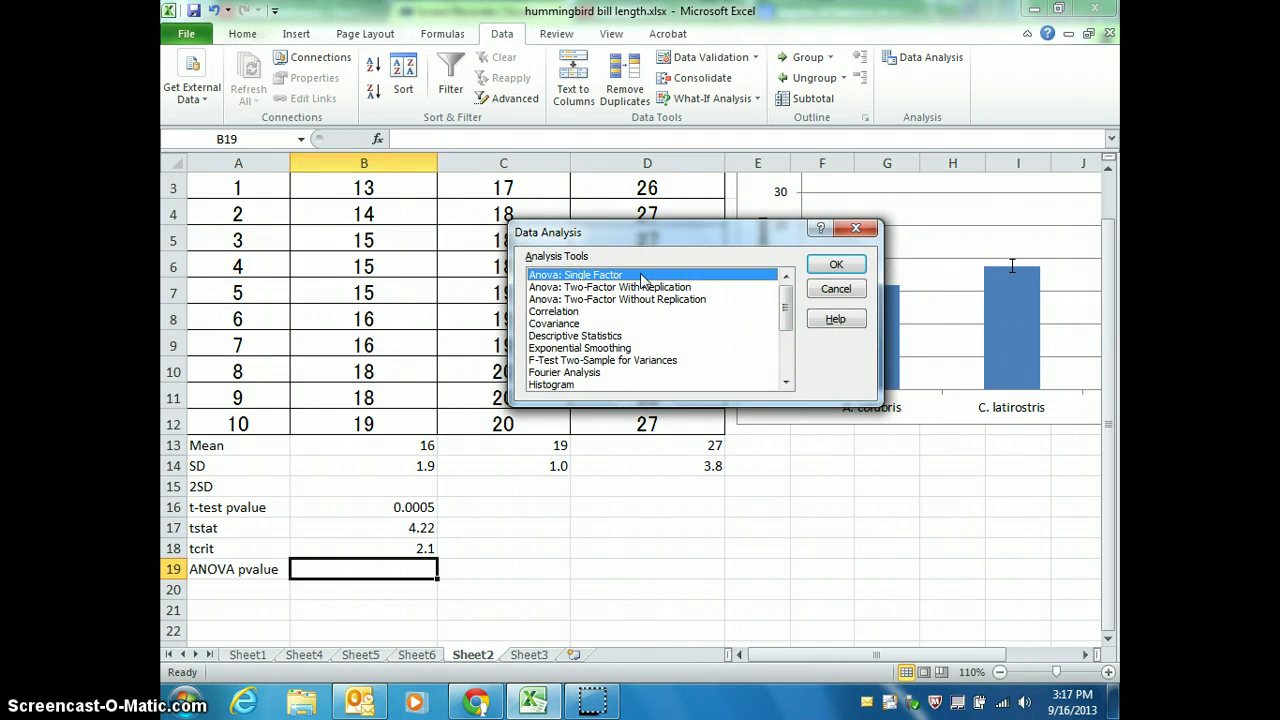
left_click(830, 266)
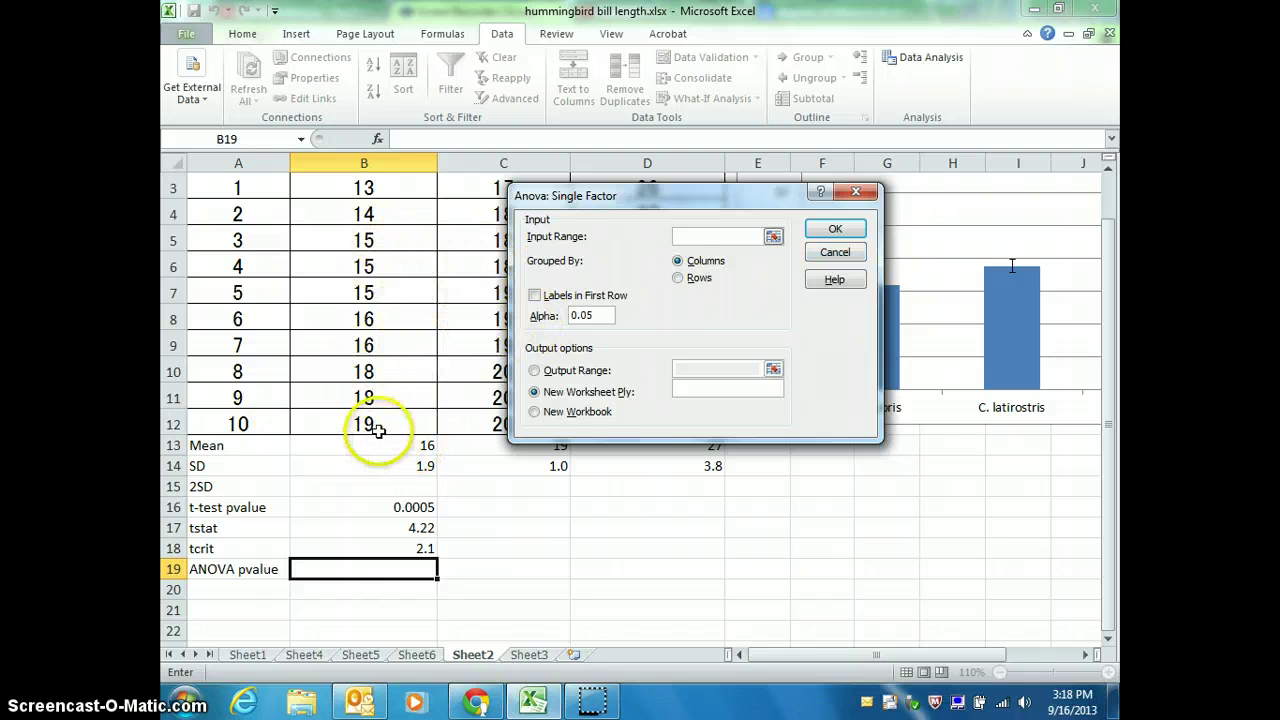
left_click_drag(395, 430, 625, 294)
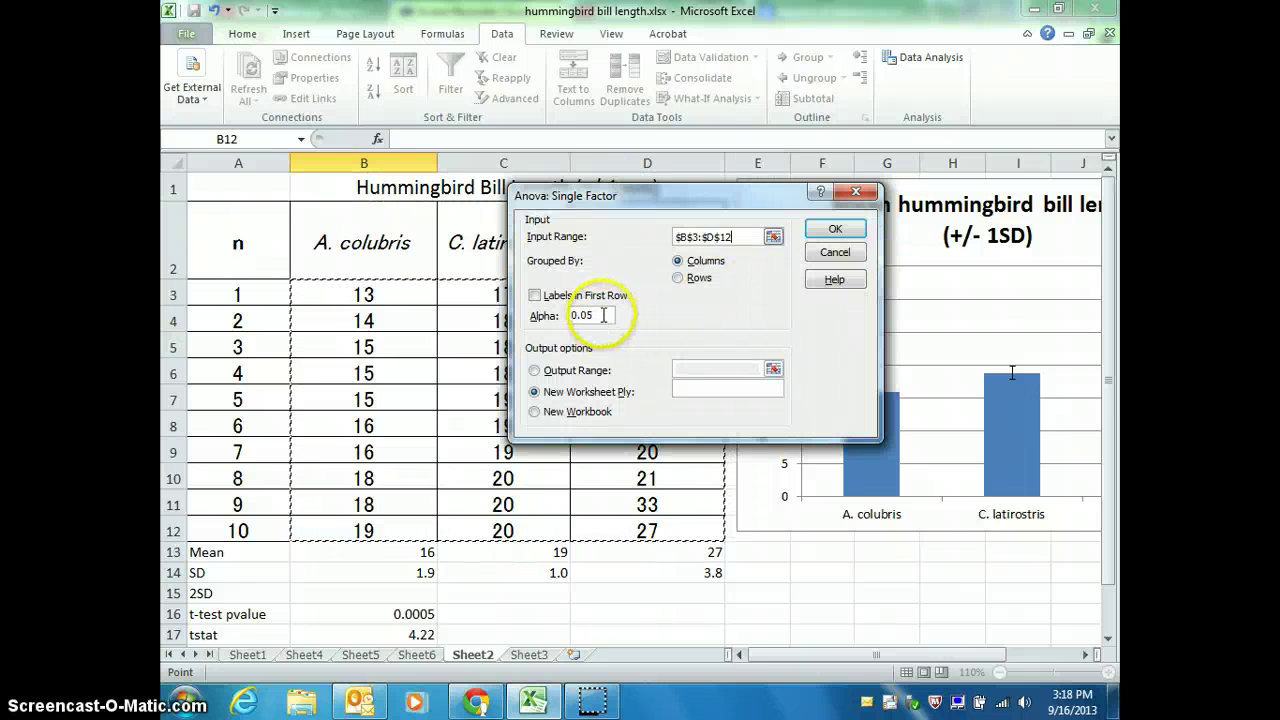
left_click(829, 231)
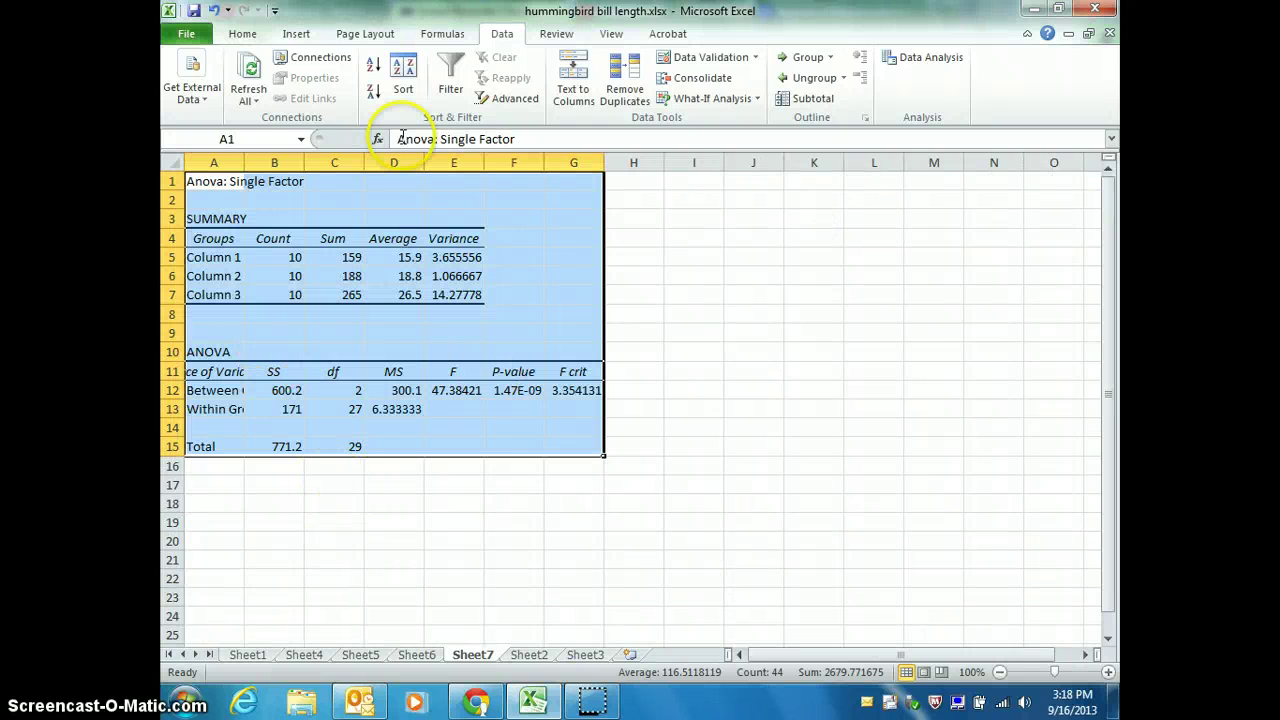
Step: Autofit column A of the ANOVA results on Sheet7 and check the full between-groups P-value in F12
double_click(244, 162)
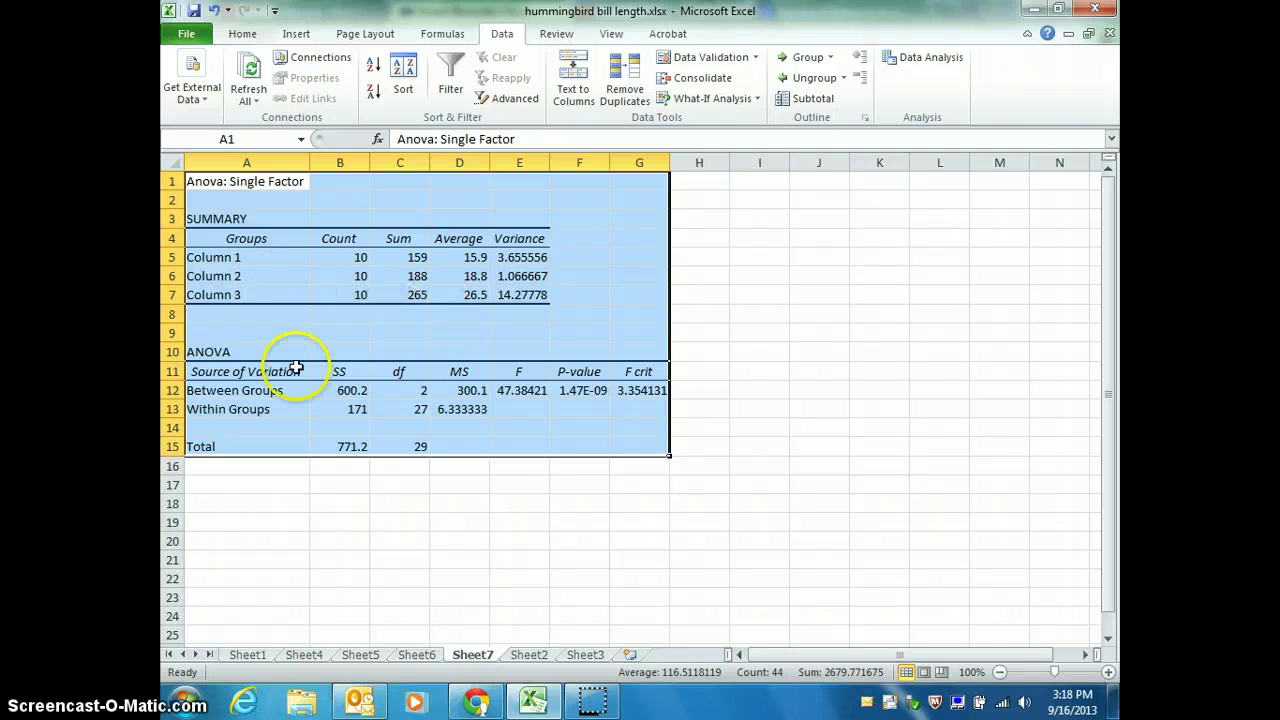
left_click(589, 393)
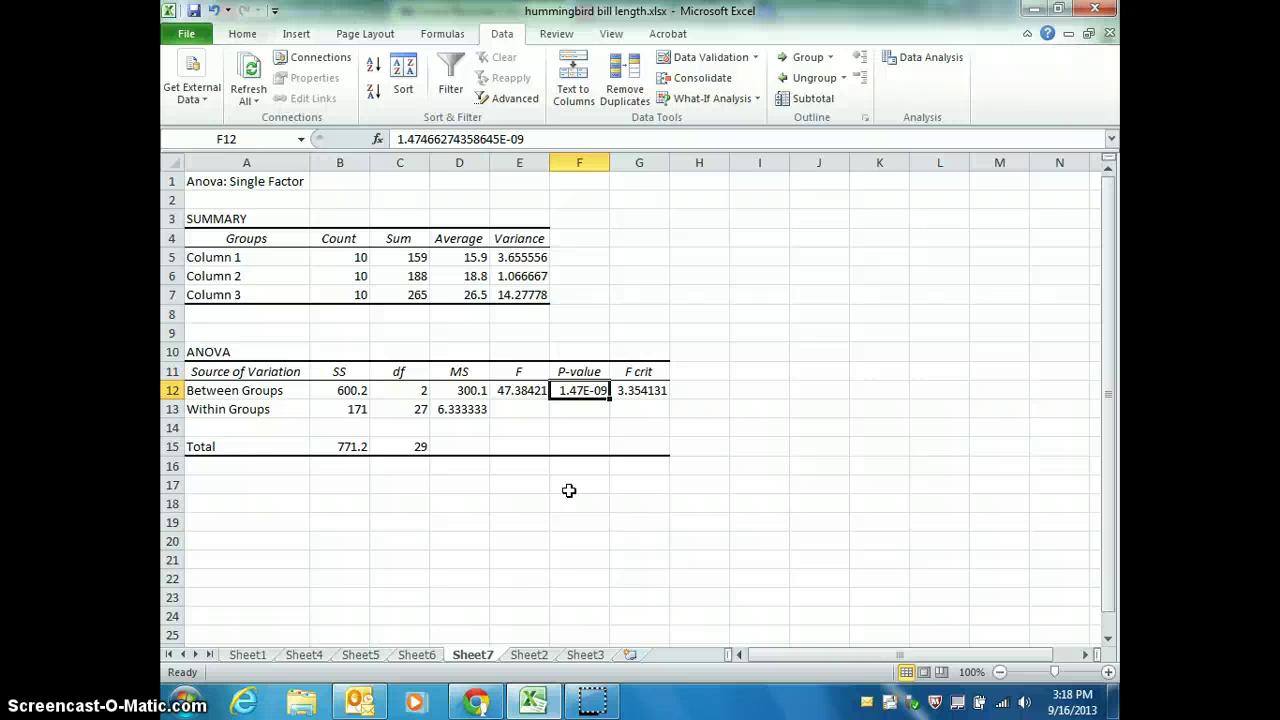
Step: Enter 1.49x10-9 as the ANOVA pvalue in cell B19 of Sheet2
left_click(528, 655)
left_click_drag(1112, 286, 1116, 352)
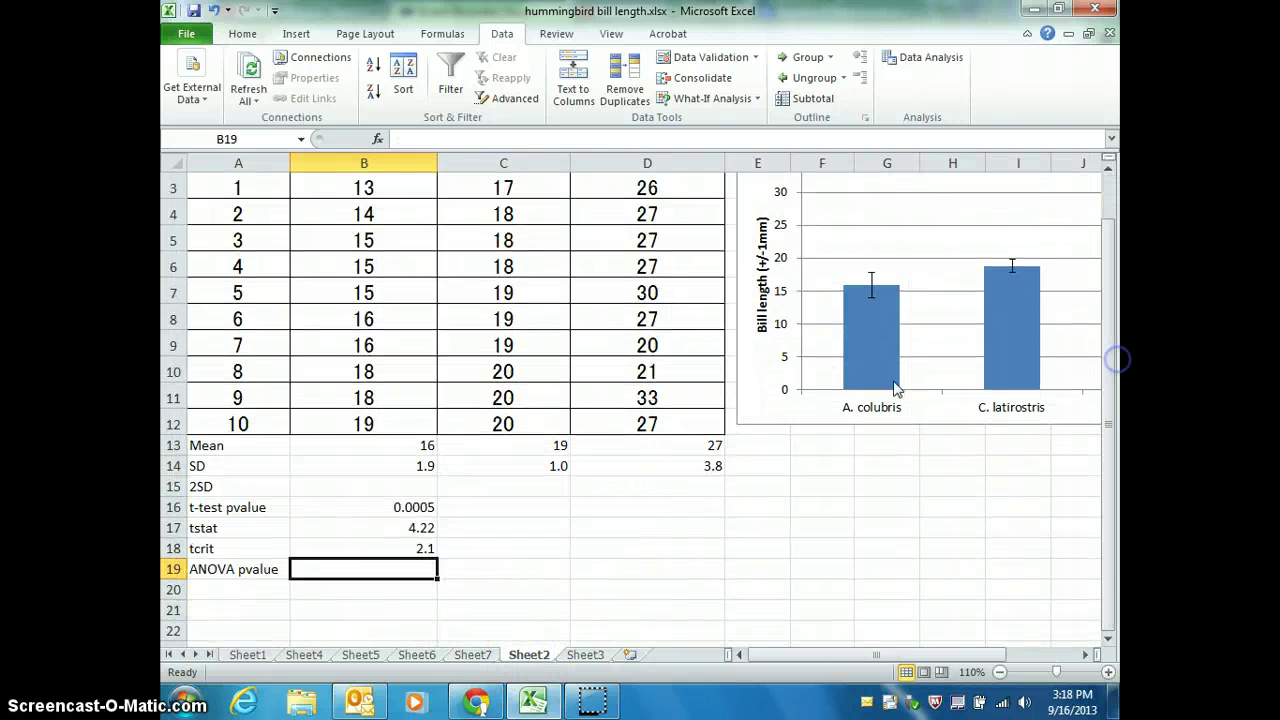
left_click(366, 574)
type("1.49x10-9")
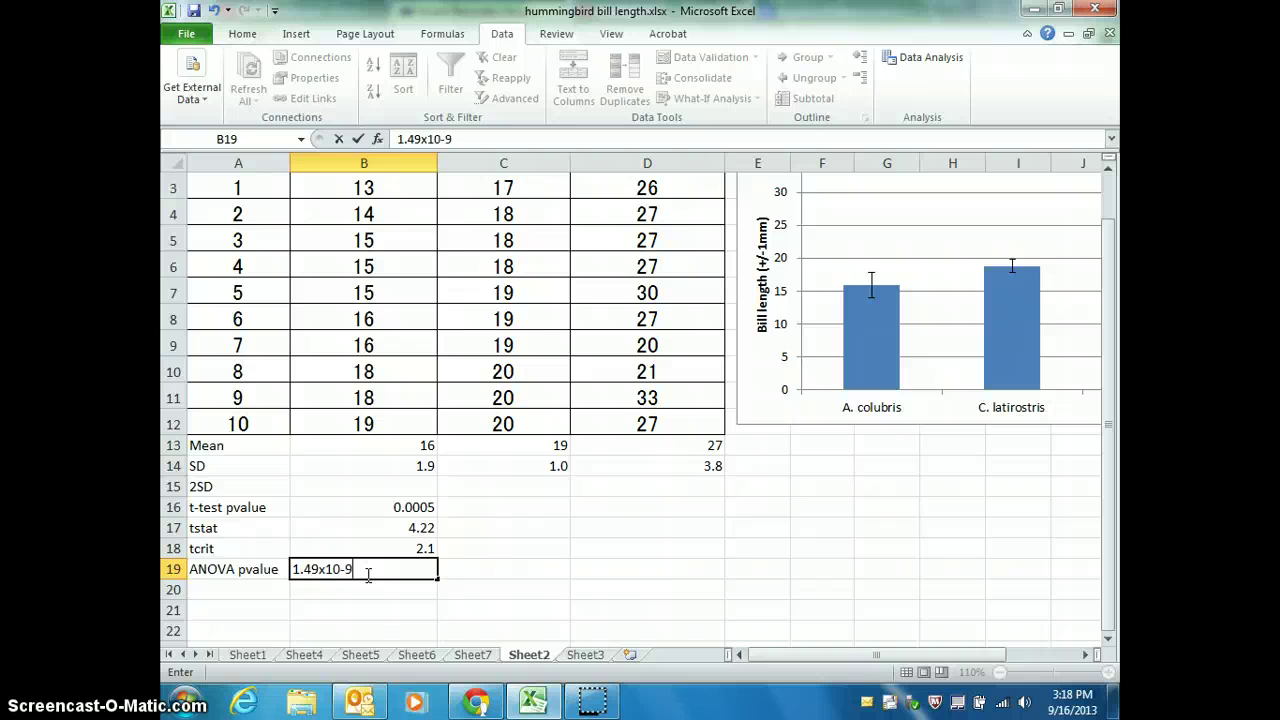
left_click(369, 587)
left_click_drag(1118, 400, 1113, 386)
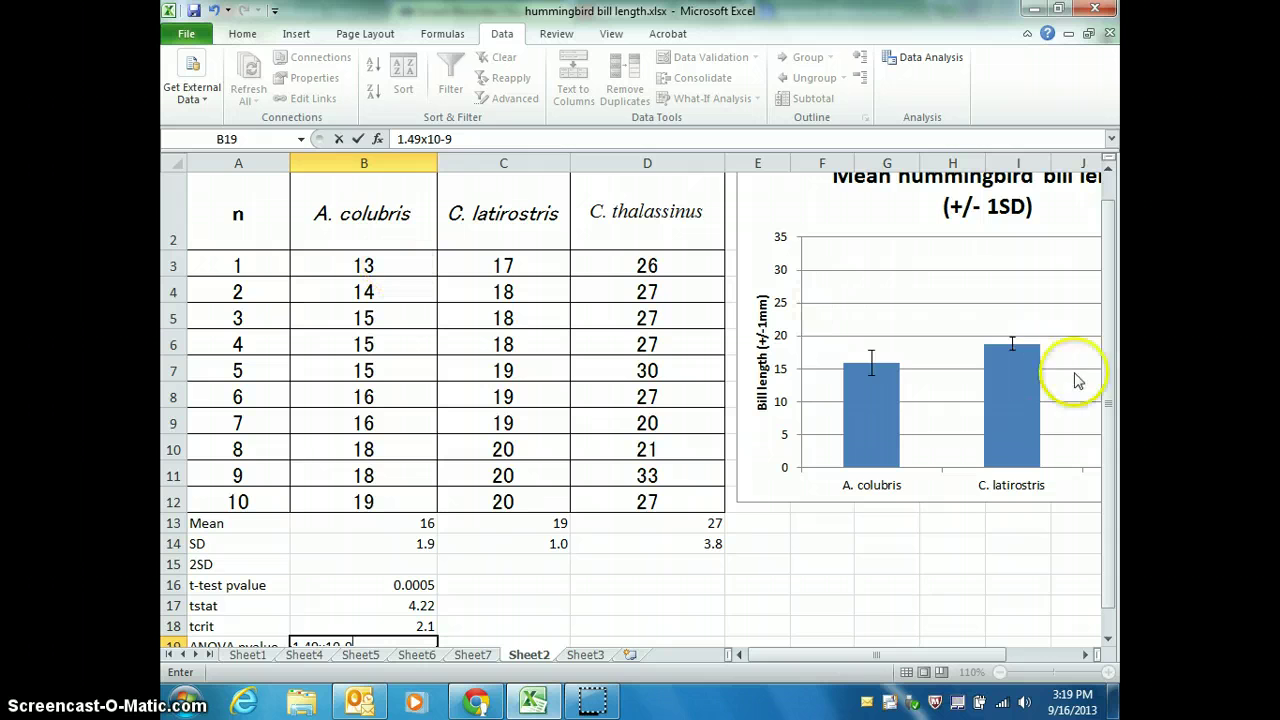
left_click_drag(1114, 329, 1115, 373)
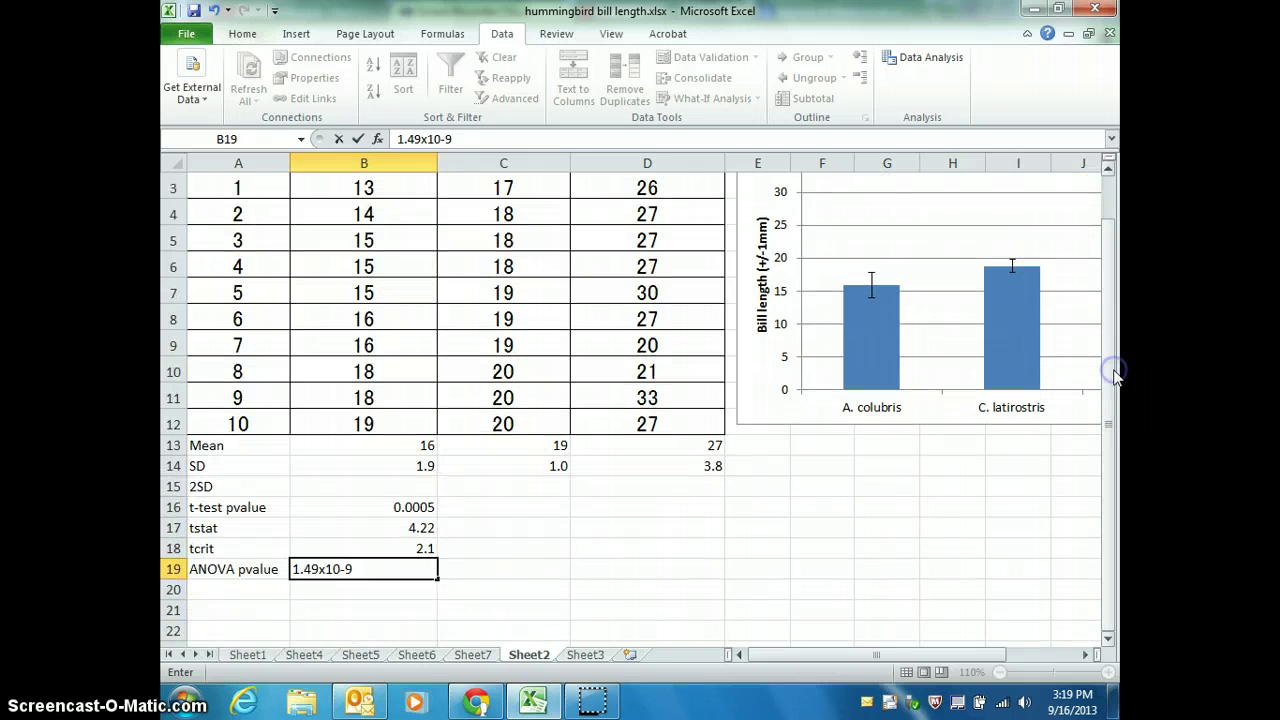